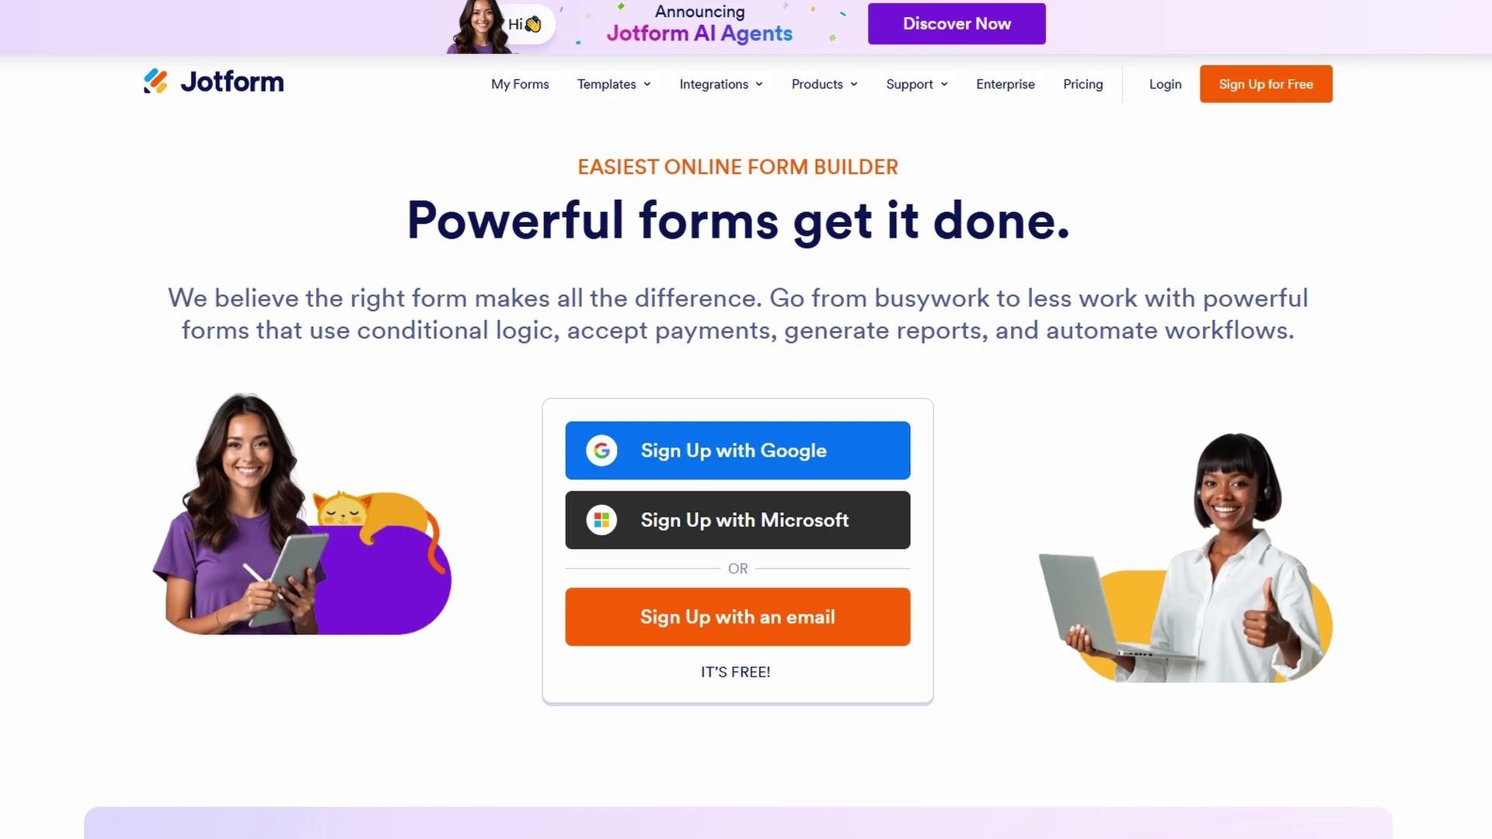
# - Look through the Jotform homepage, examining the sign-up options, AI Agents announcement, review ratings and feature overview, and return to its beginning
pyautogui.scroll(-2, 739, 446)
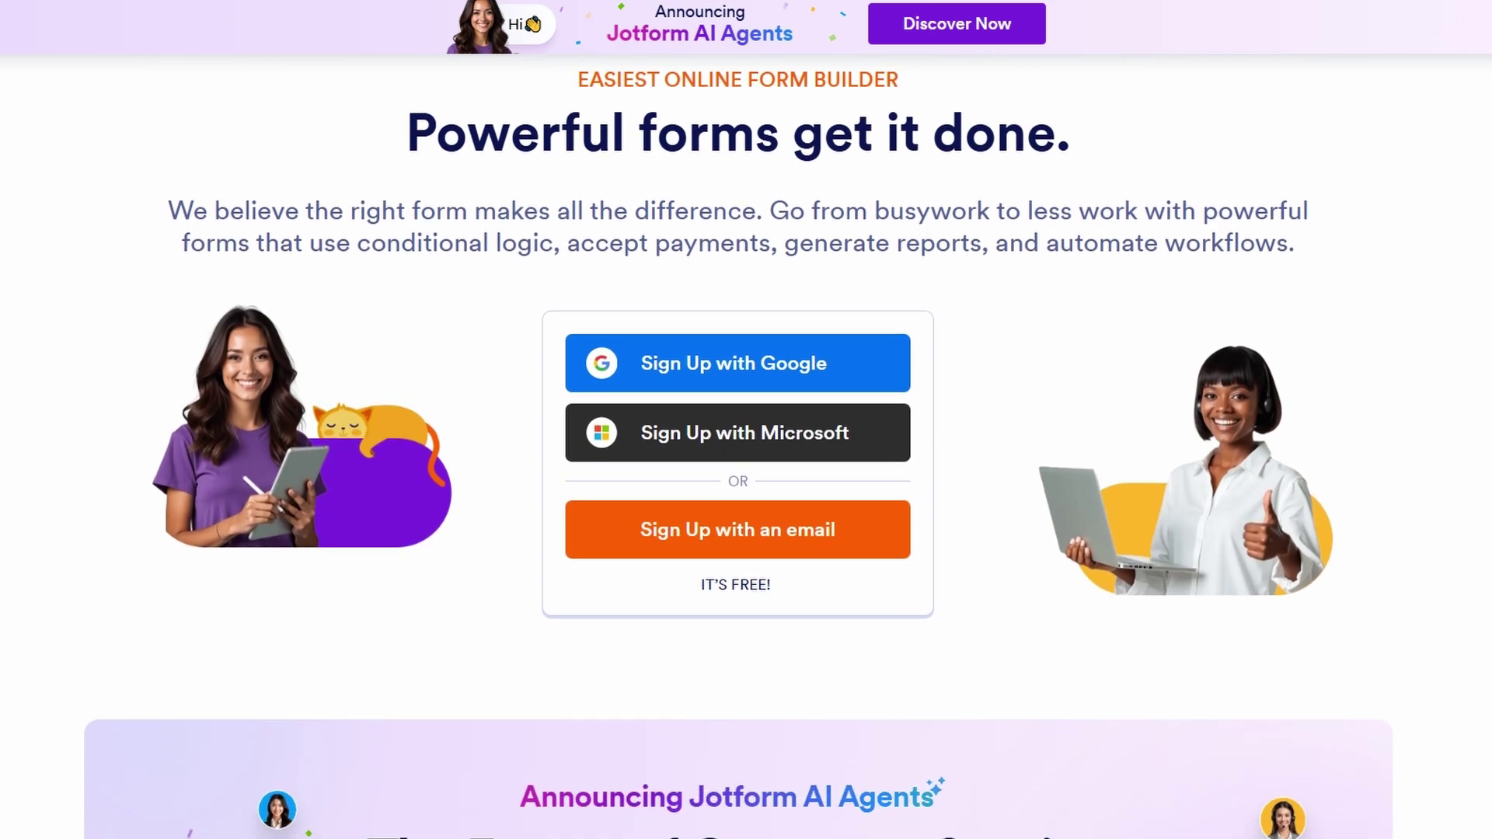
pyautogui.scroll(-2, 738, 431)
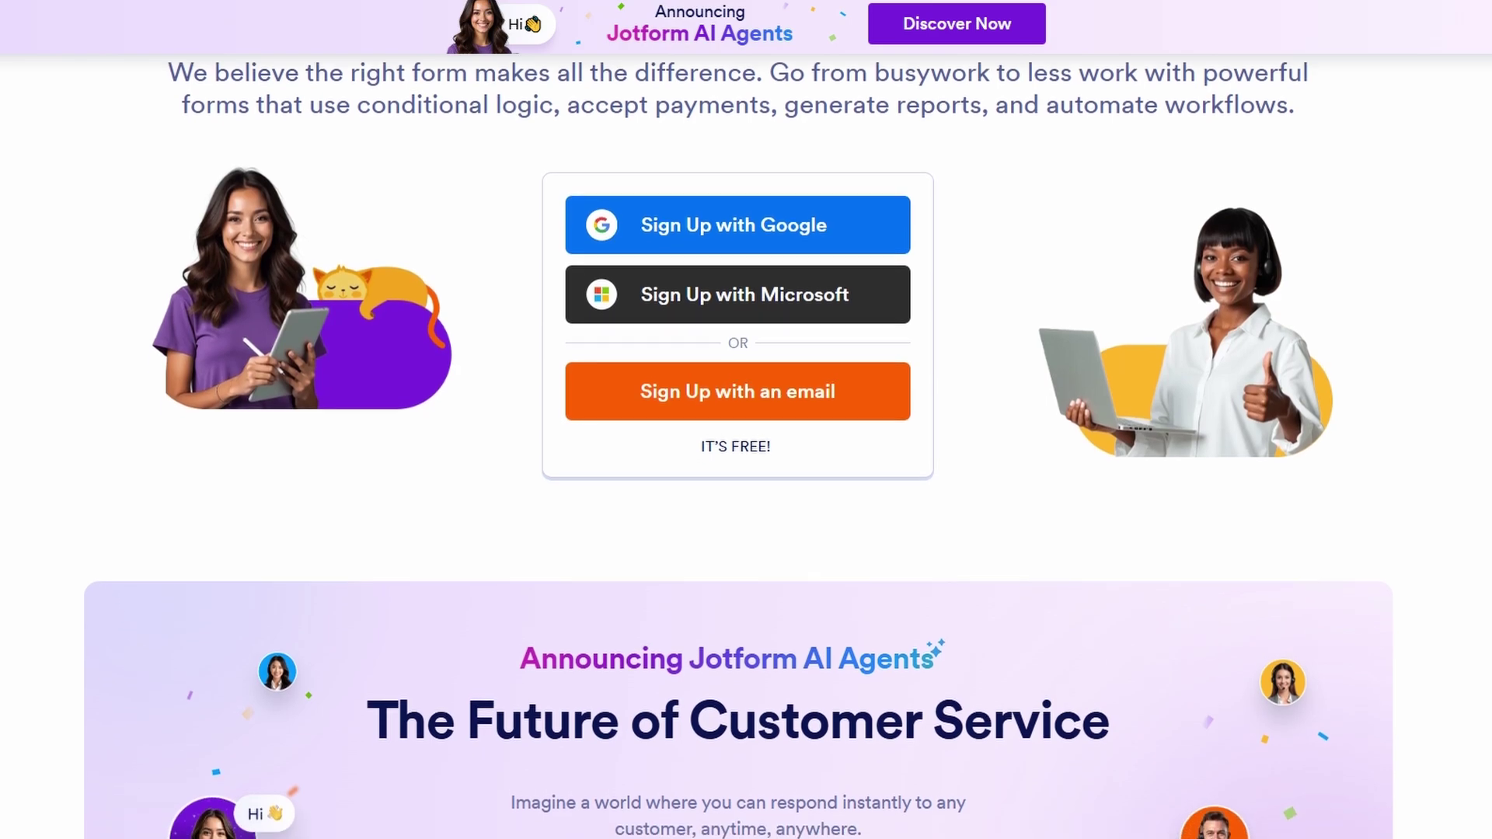
pyautogui.scroll(-2, 738, 431)
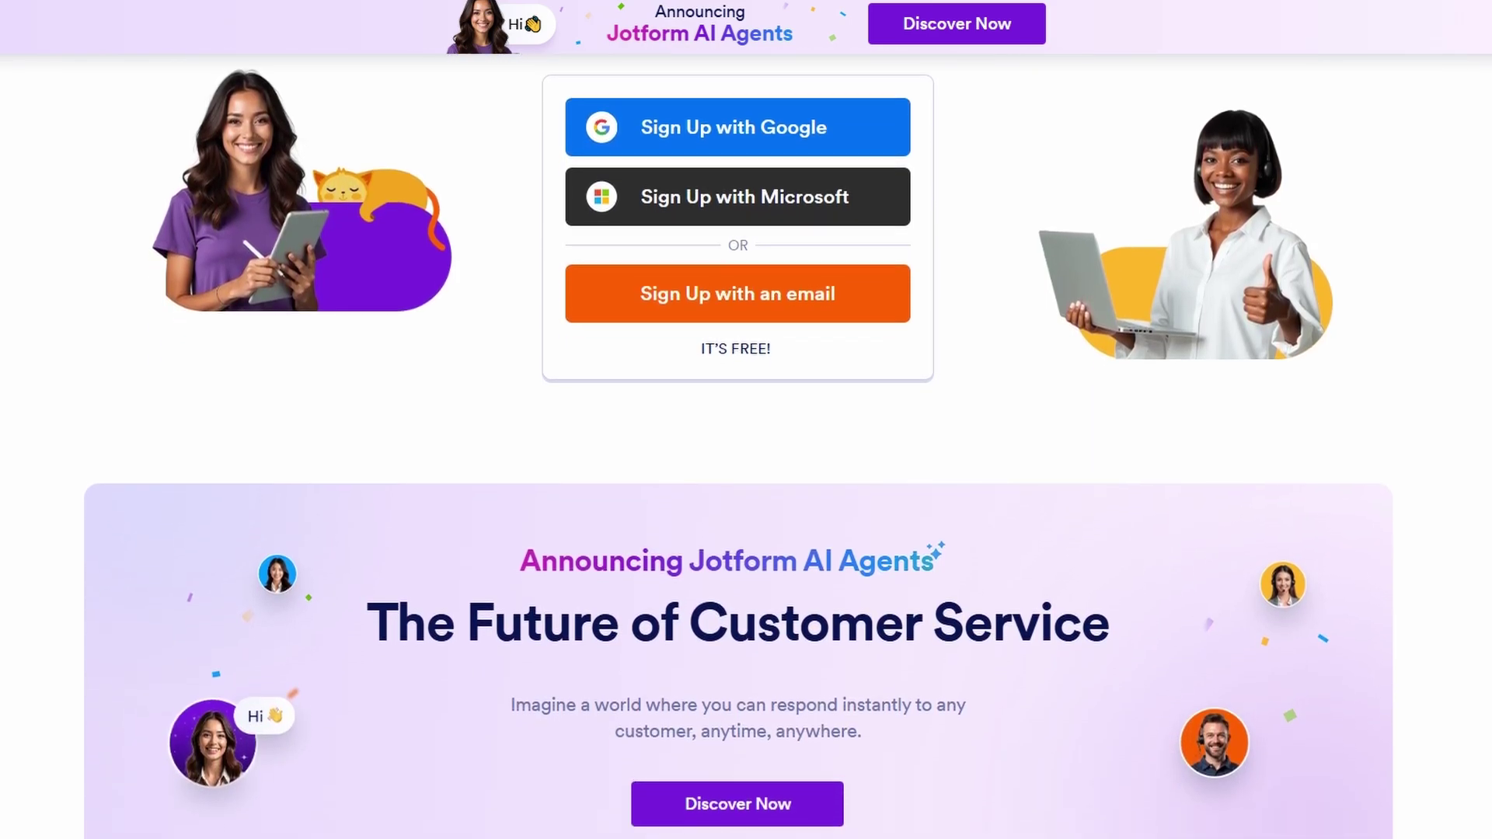
pyautogui.scroll(-2, 738, 431)
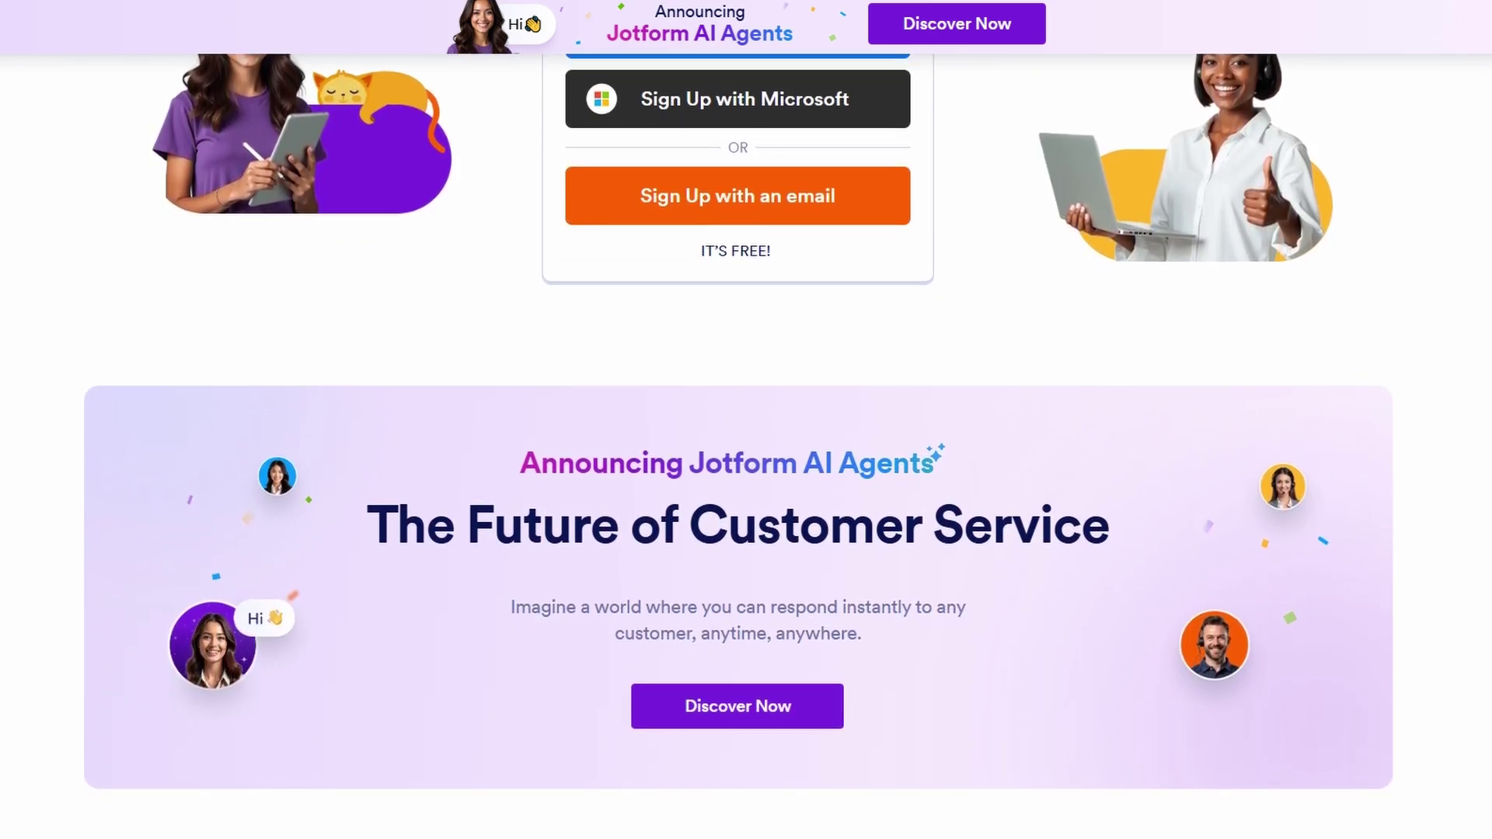
pyautogui.scroll(-2, 739, 432)
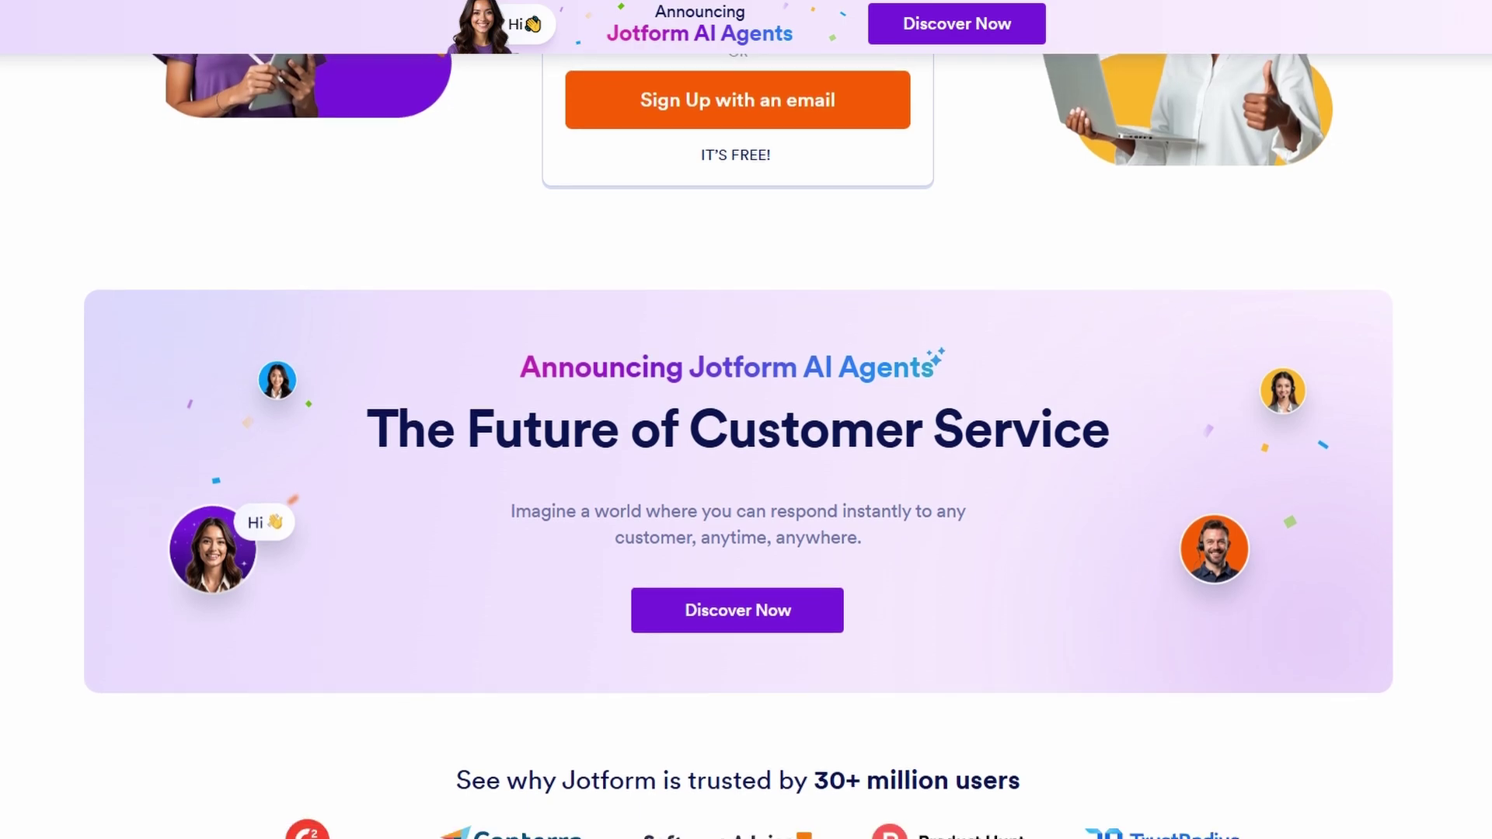
pyautogui.scroll(-2, 738, 431)
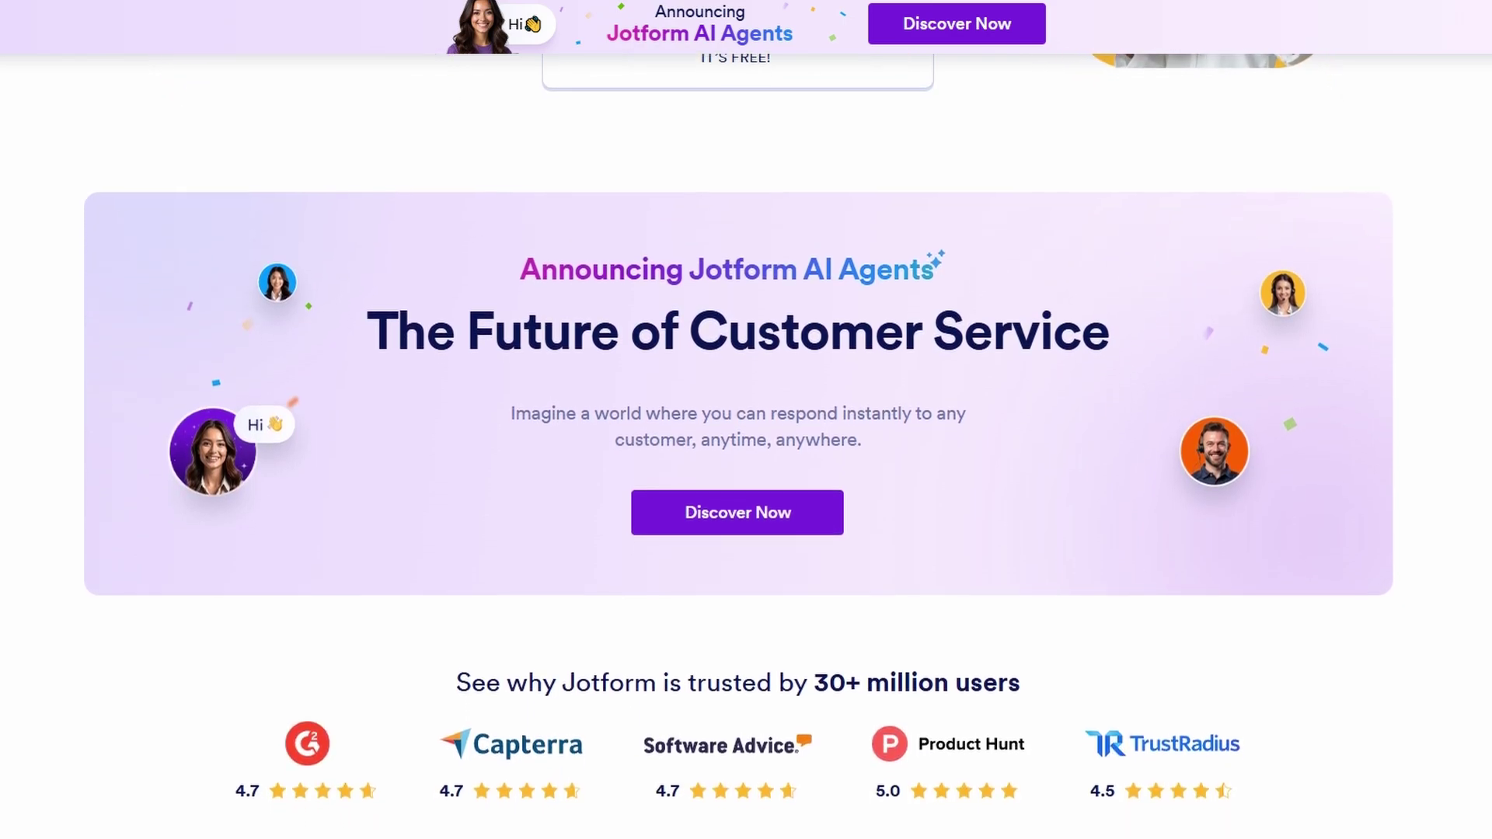
pyautogui.scroll(-2, 738, 431)
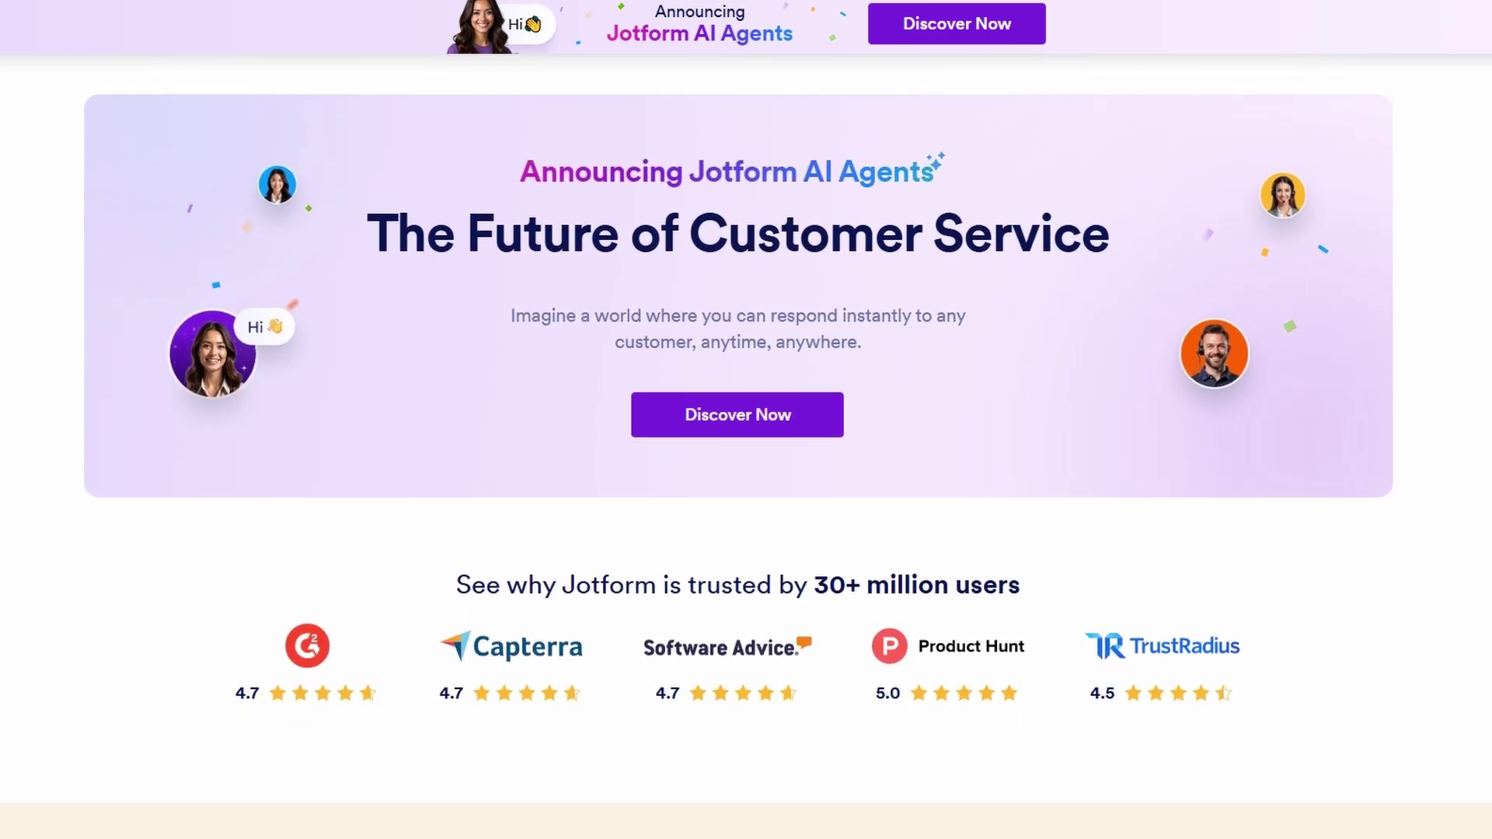
pyautogui.scroll(-2, 738, 431)
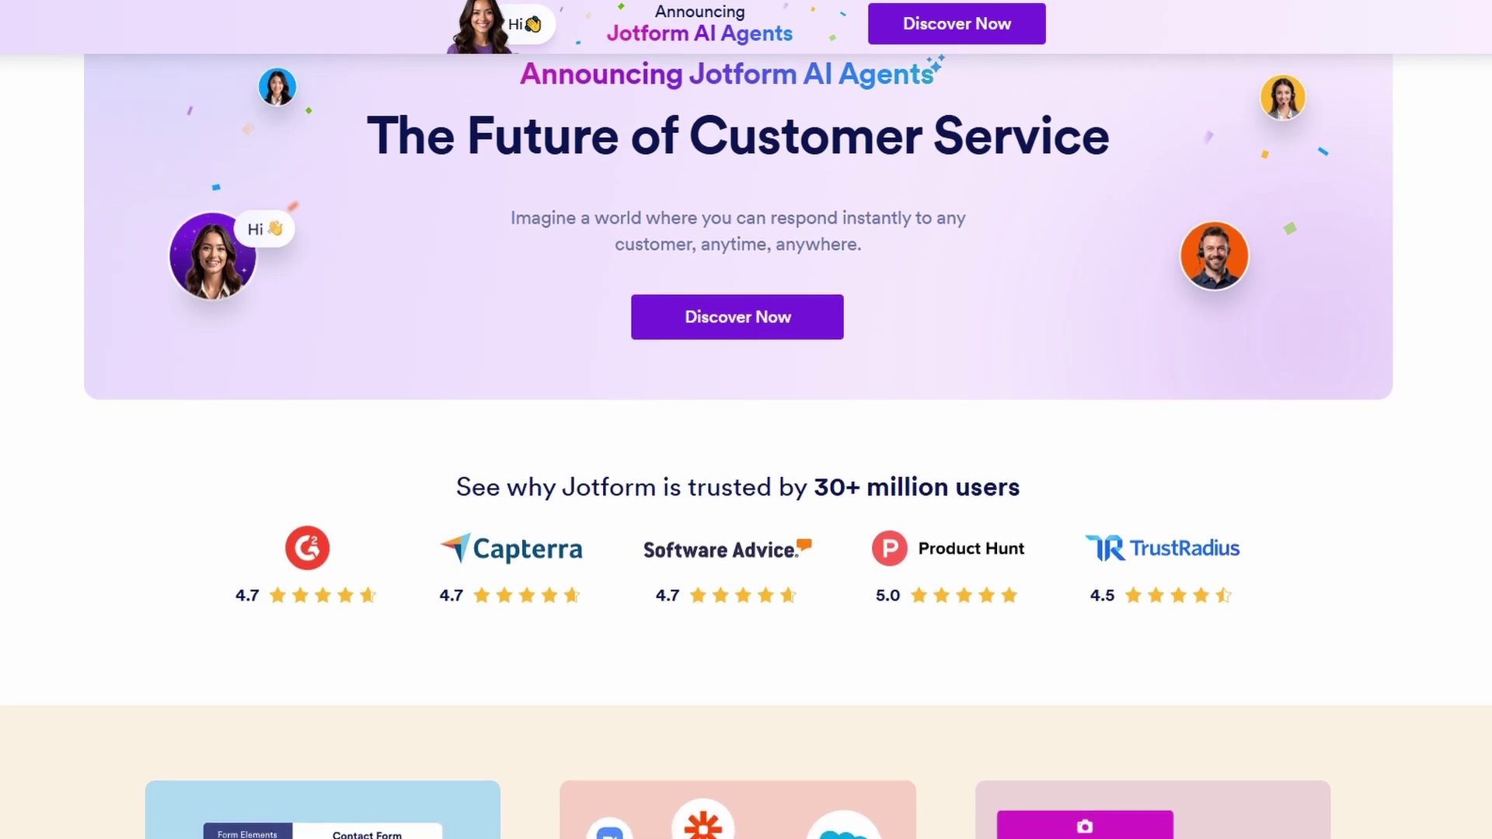
pyautogui.scroll(-2, 738, 431)
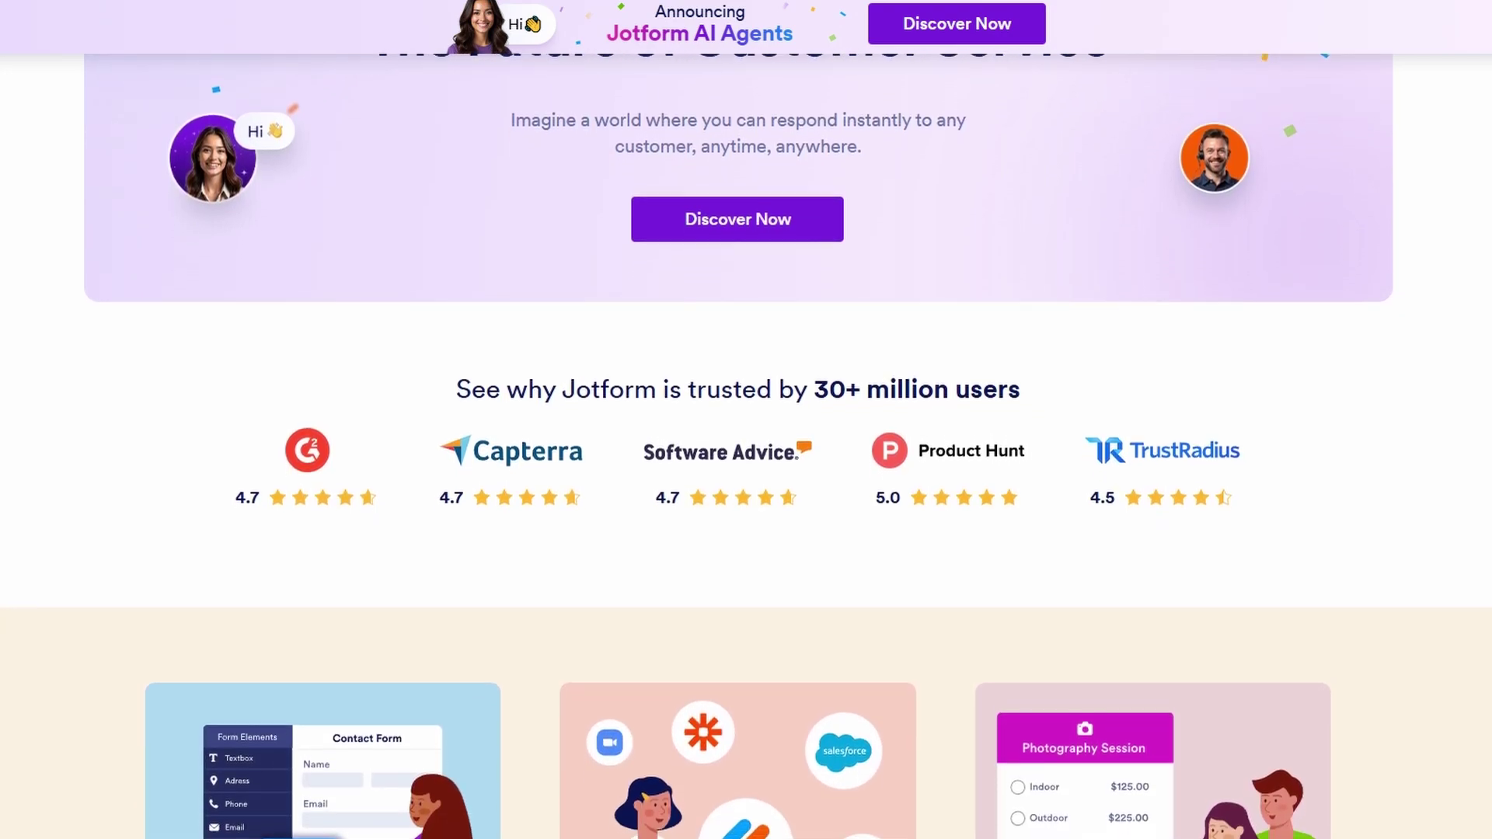
pyautogui.scroll(-2, 738, 432)
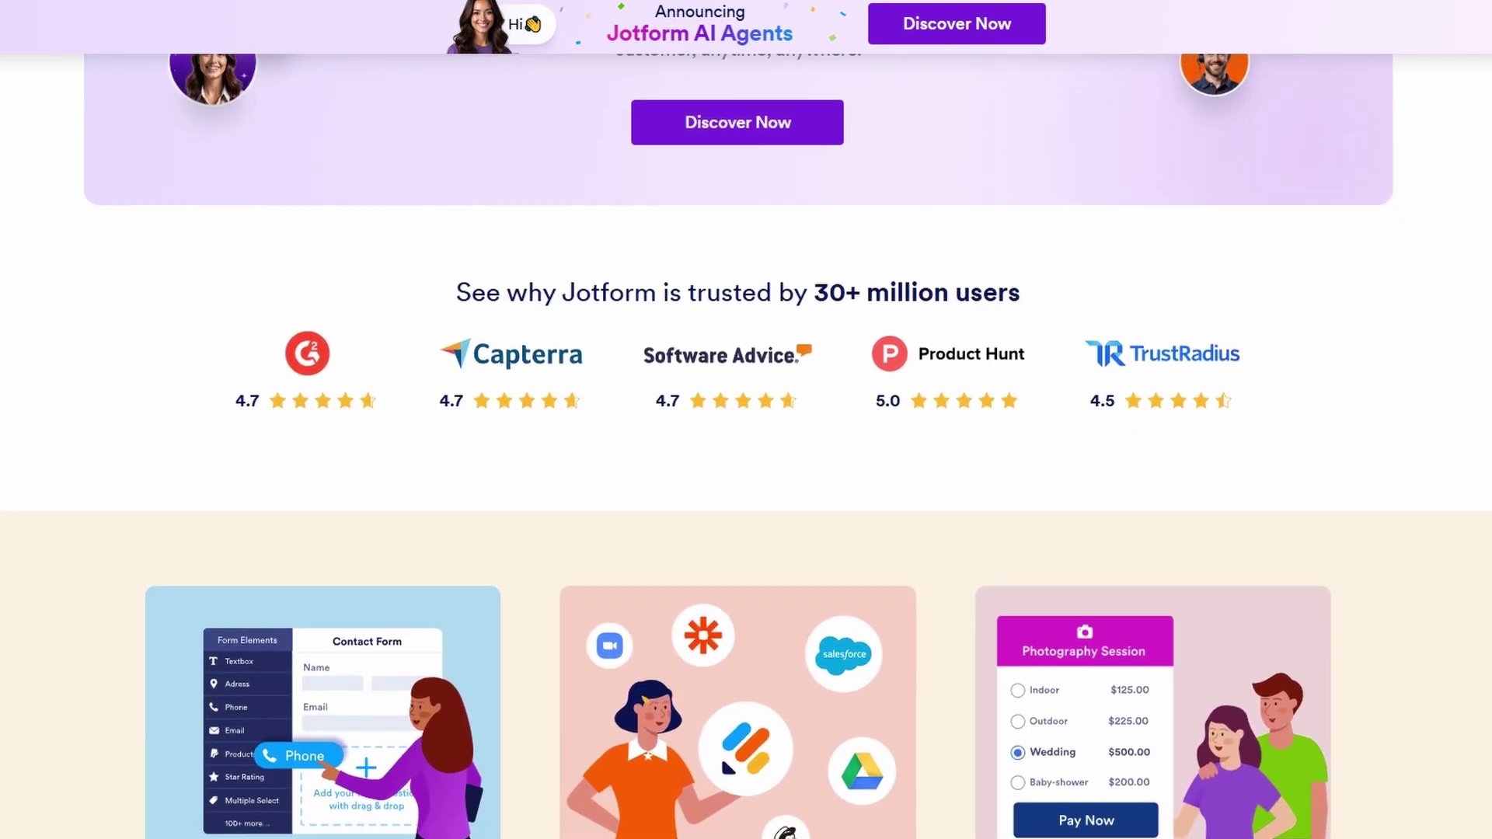
pyautogui.scroll(-2, 738, 432)
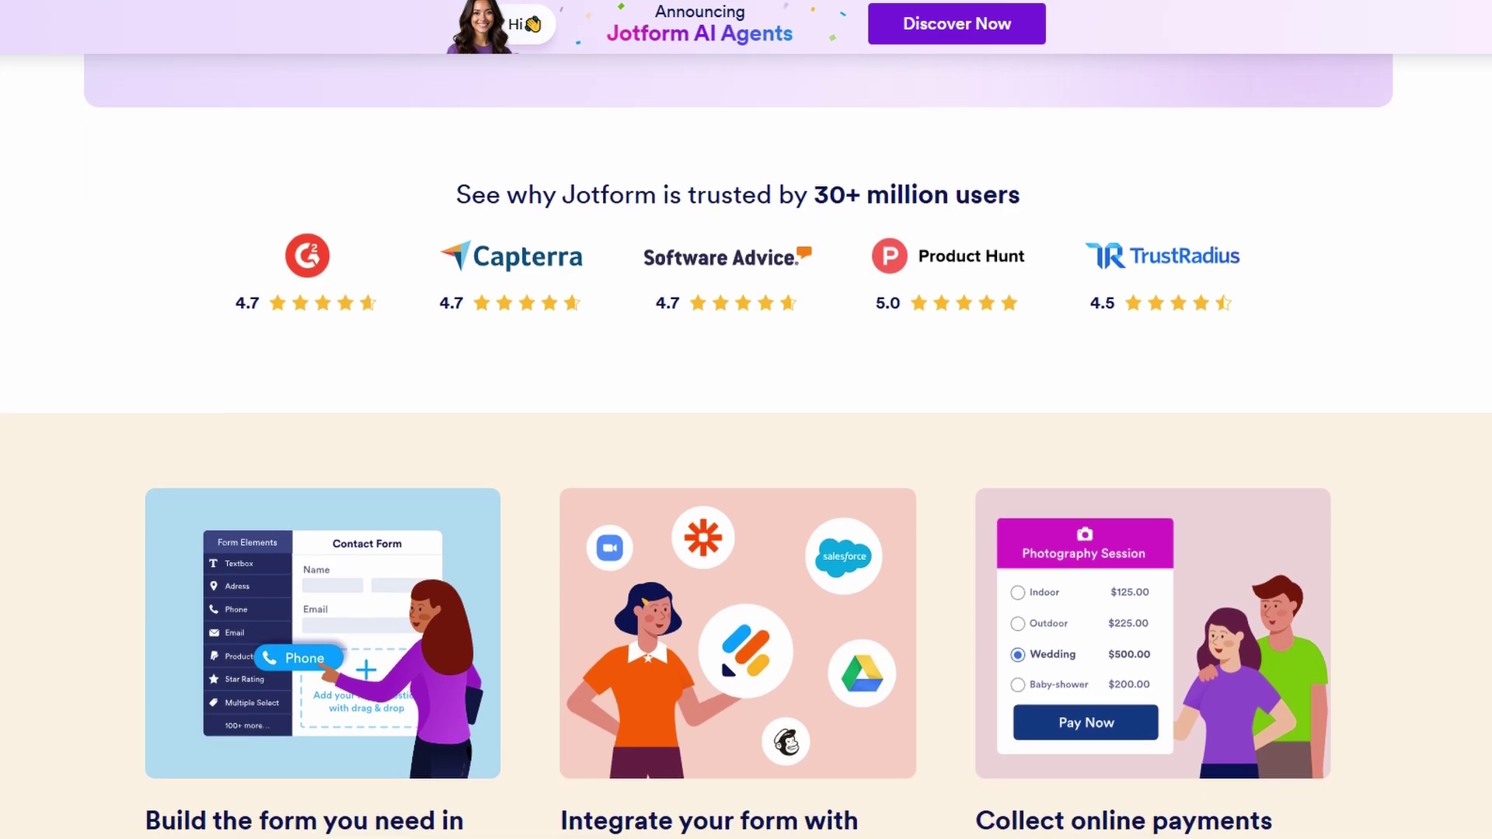
pyautogui.scroll(-2, 738, 431)
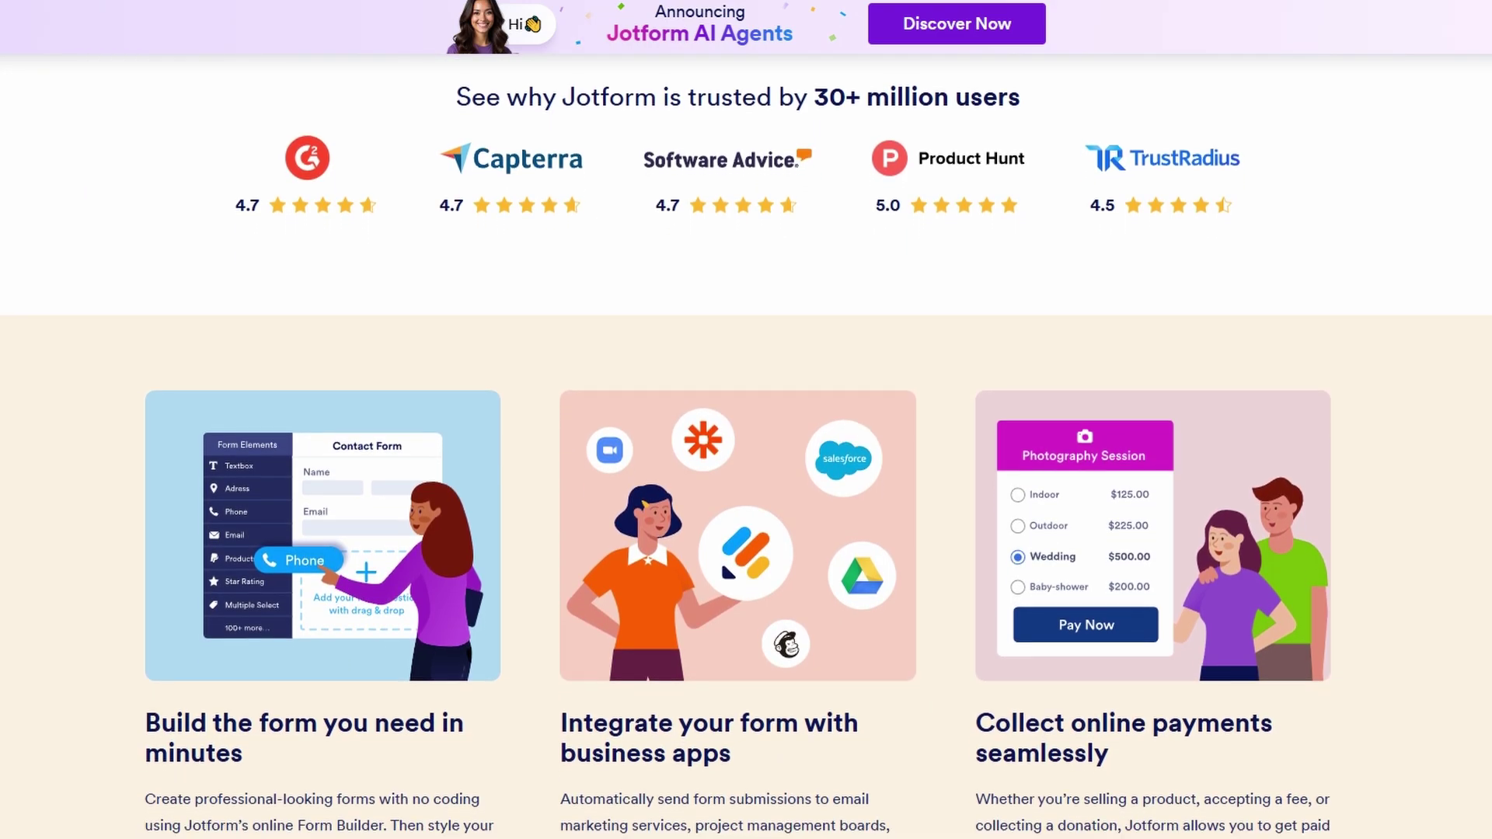
pyautogui.scroll(-2, 738, 431)
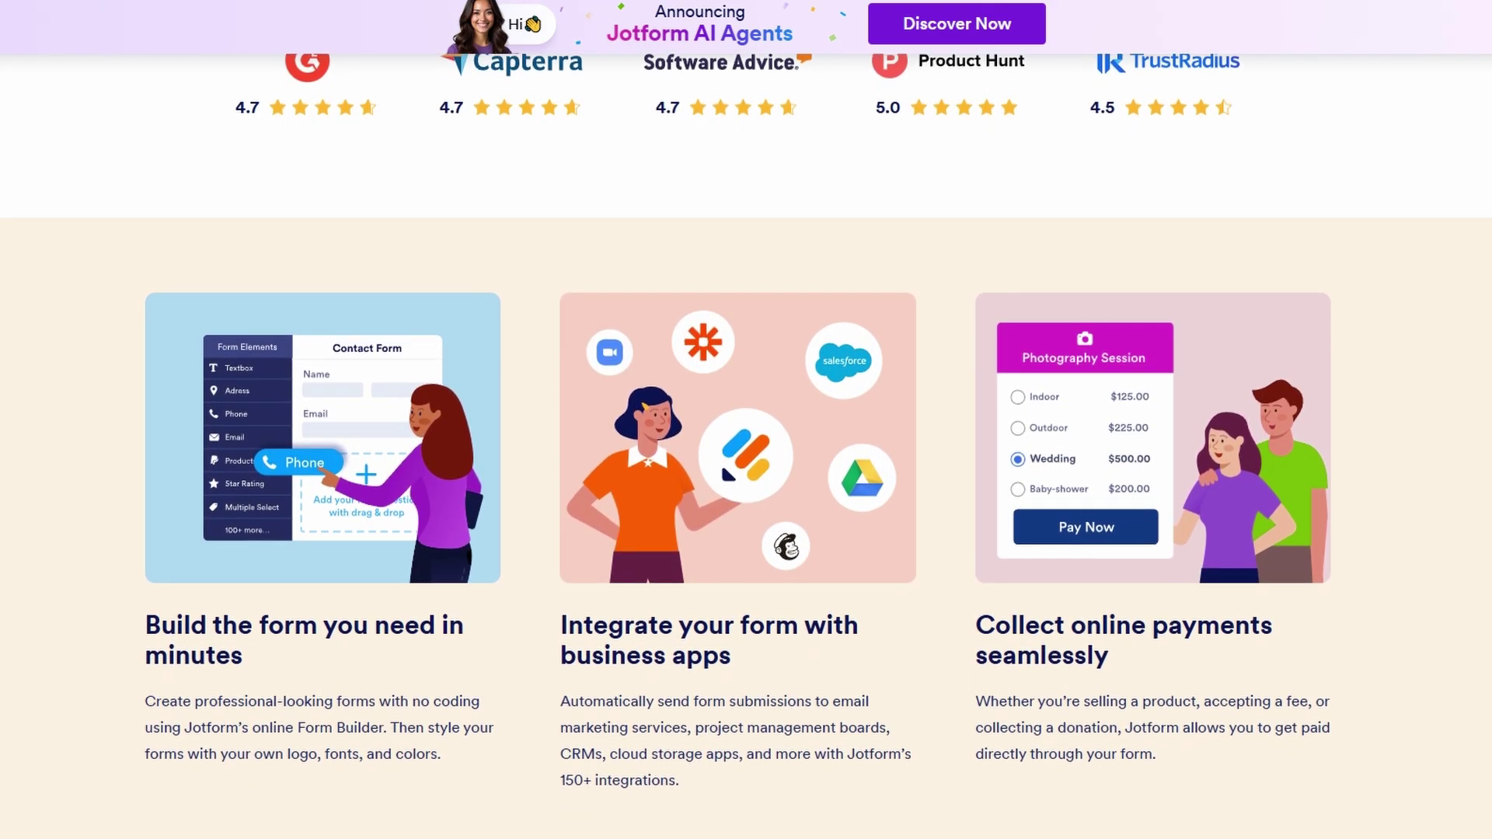
pyautogui.scroll(-2, 738, 431)
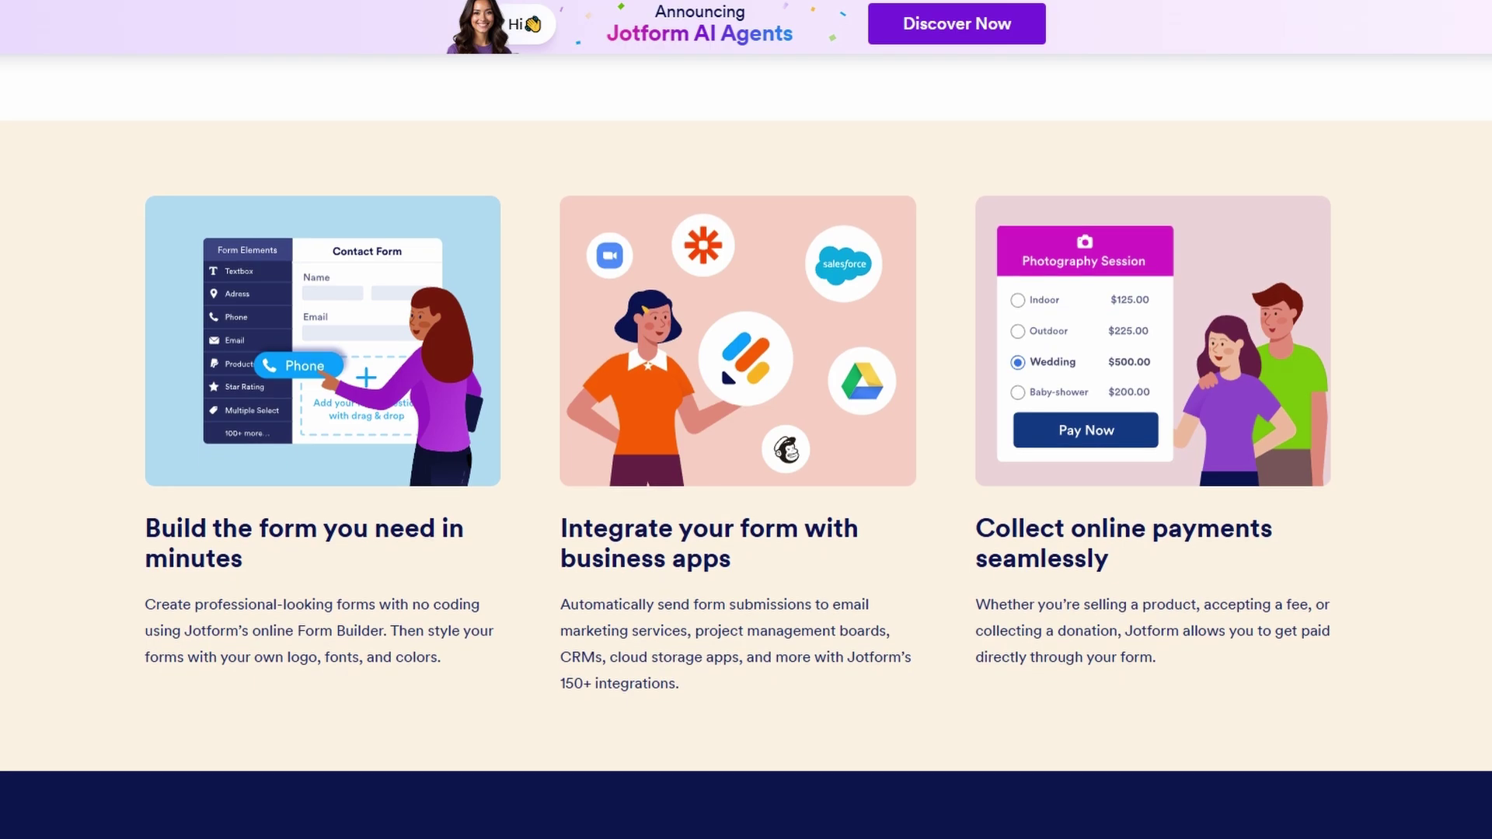
pyautogui.scroll(-2, 739, 431)
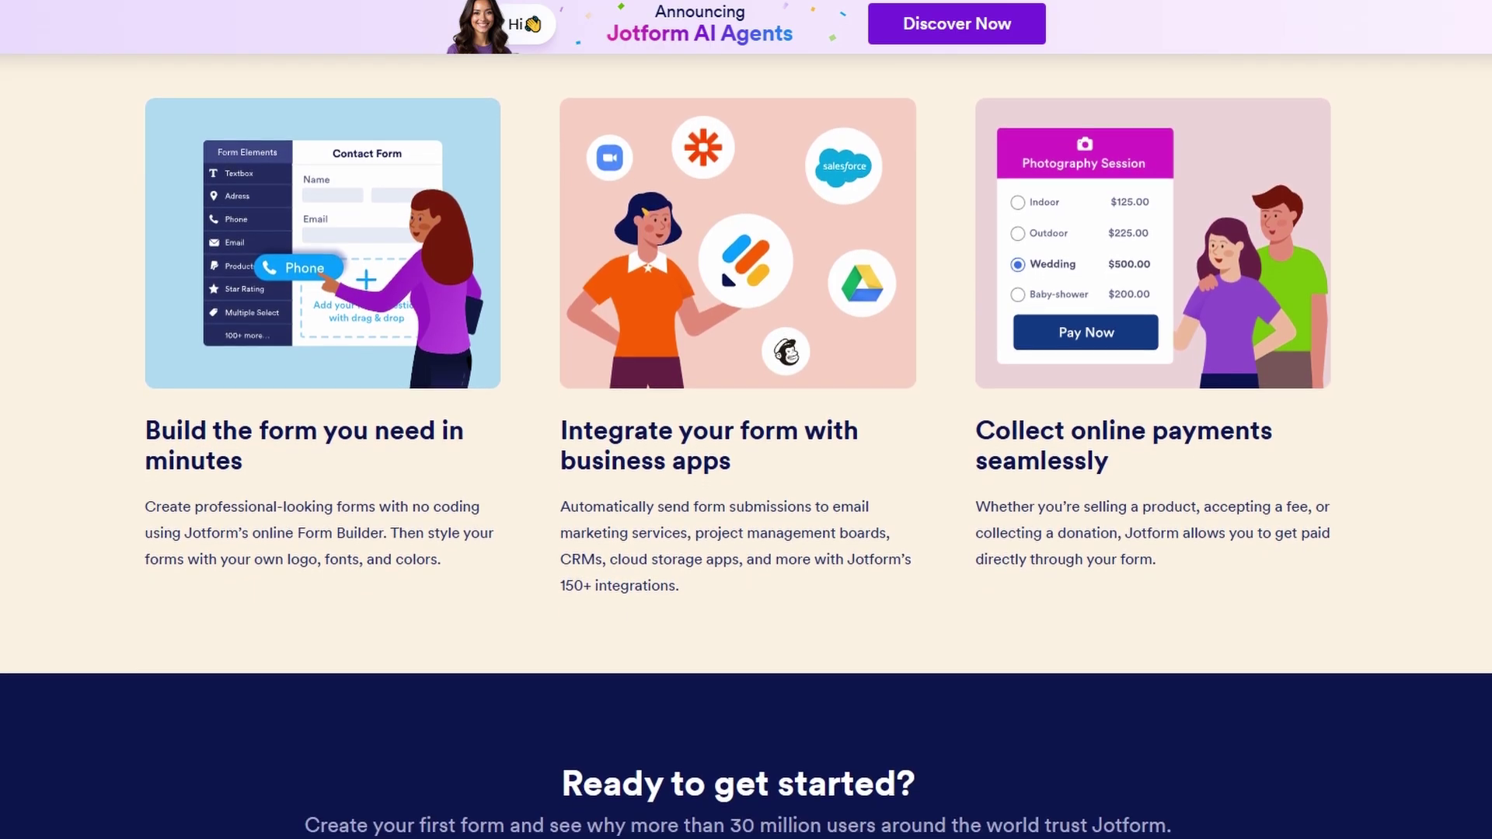
pyautogui.scroll(-2, 739, 432)
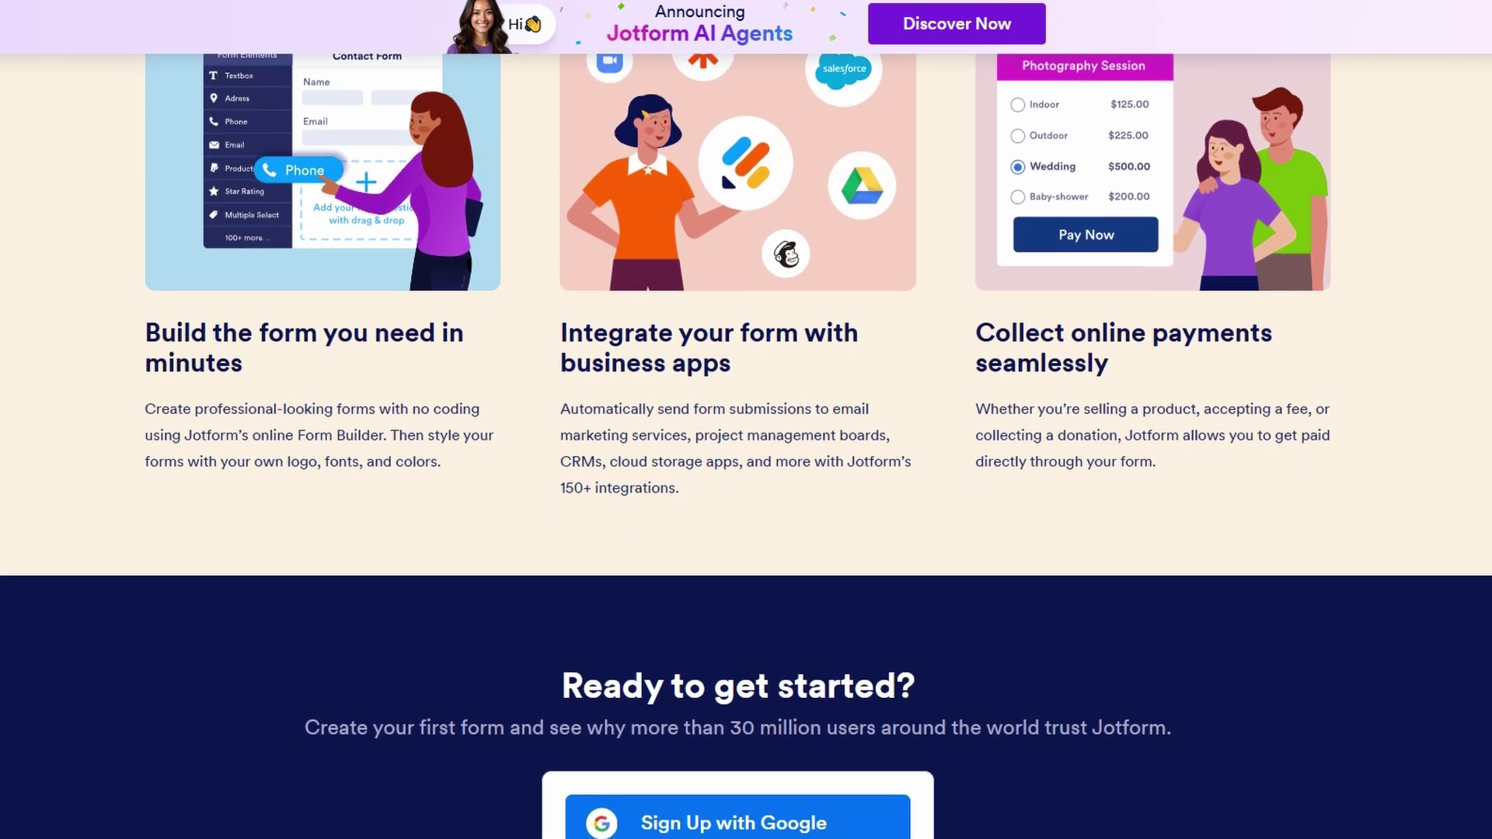
pyautogui.scroll(-2, 738, 432)
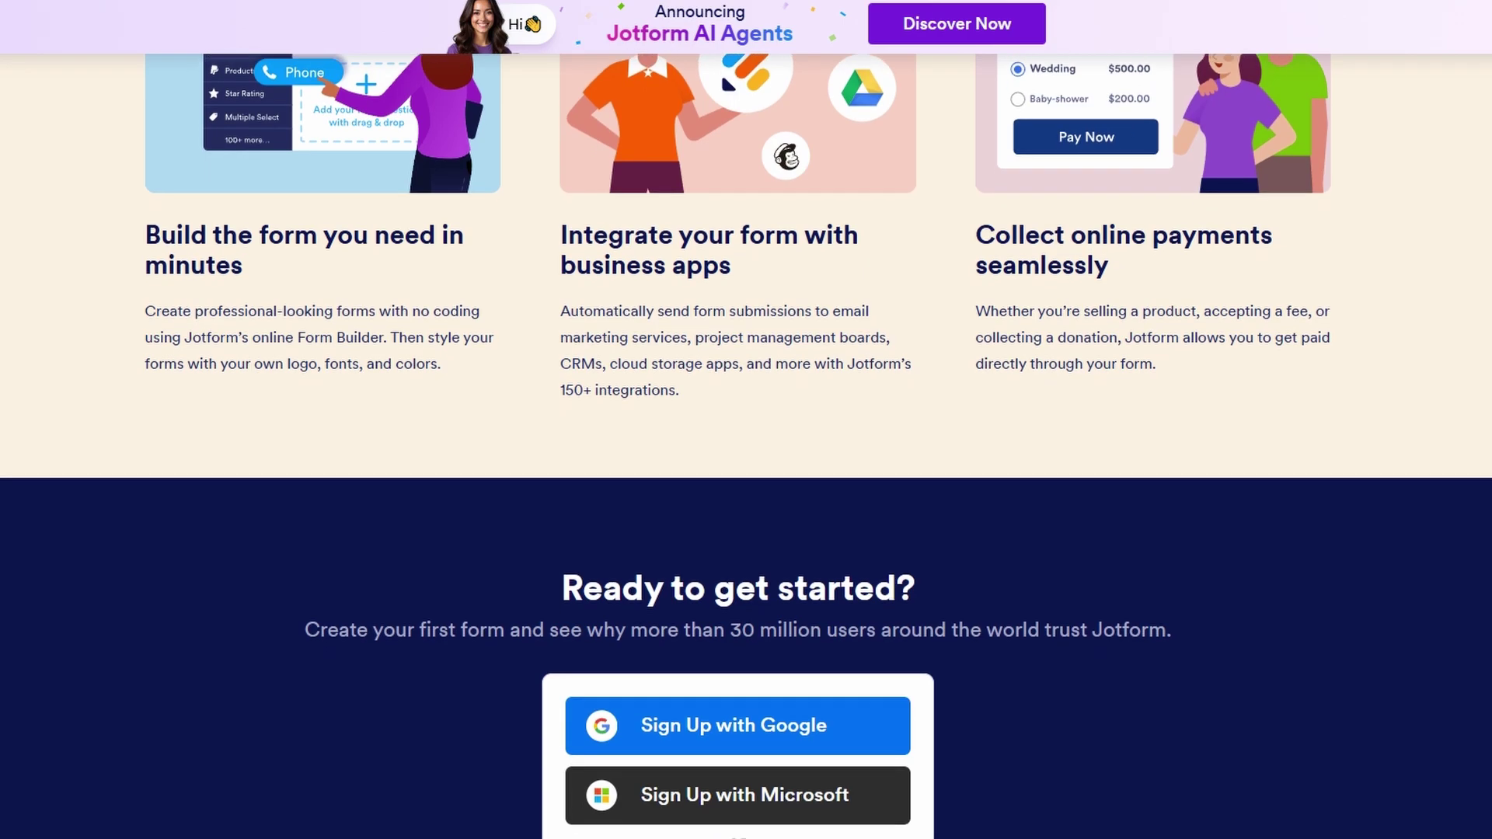
pyautogui.scroll(-2, 738, 431)
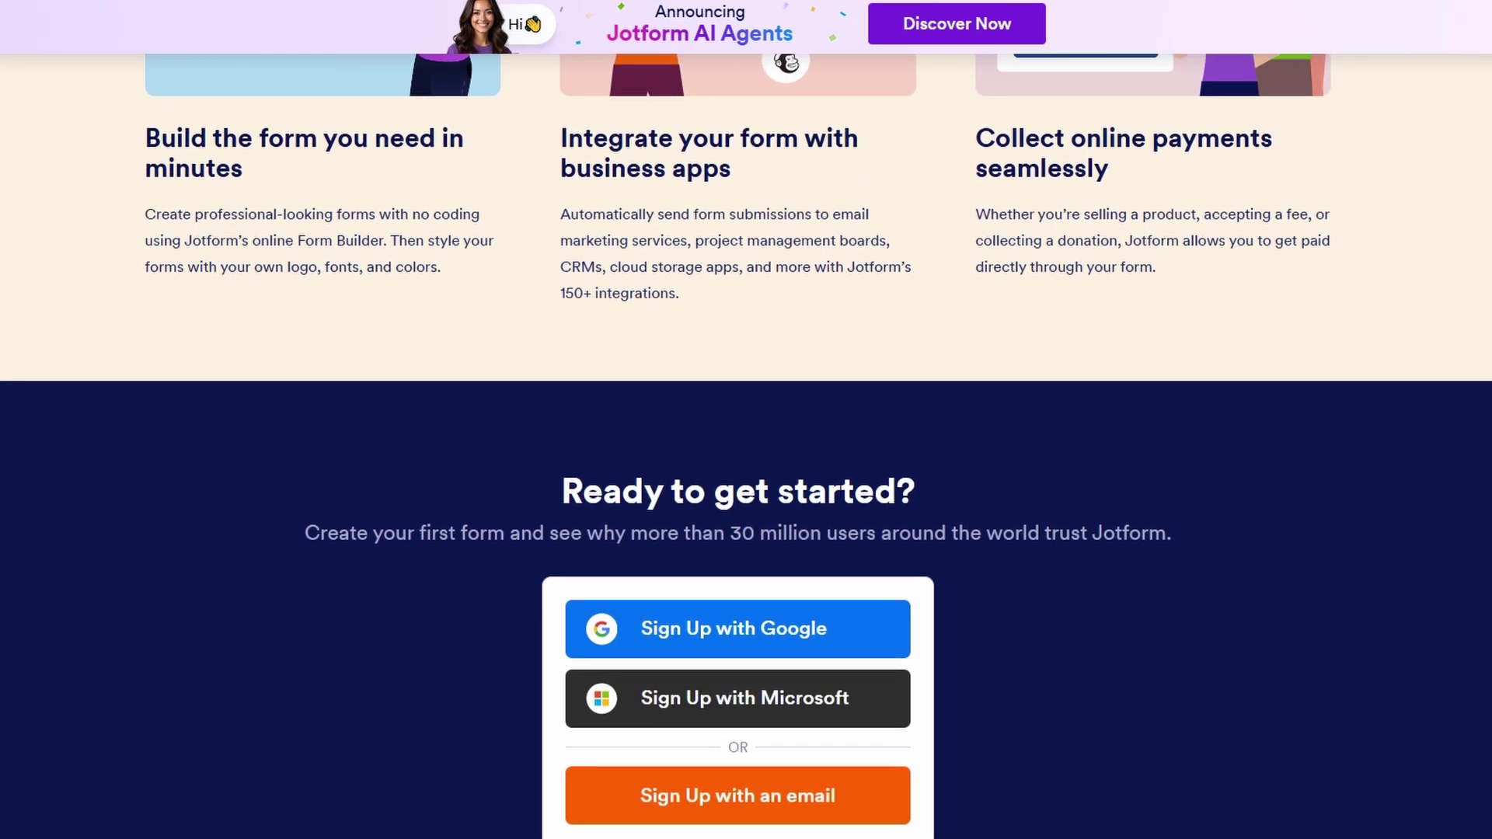
pyautogui.scroll(-1, 738, 431)
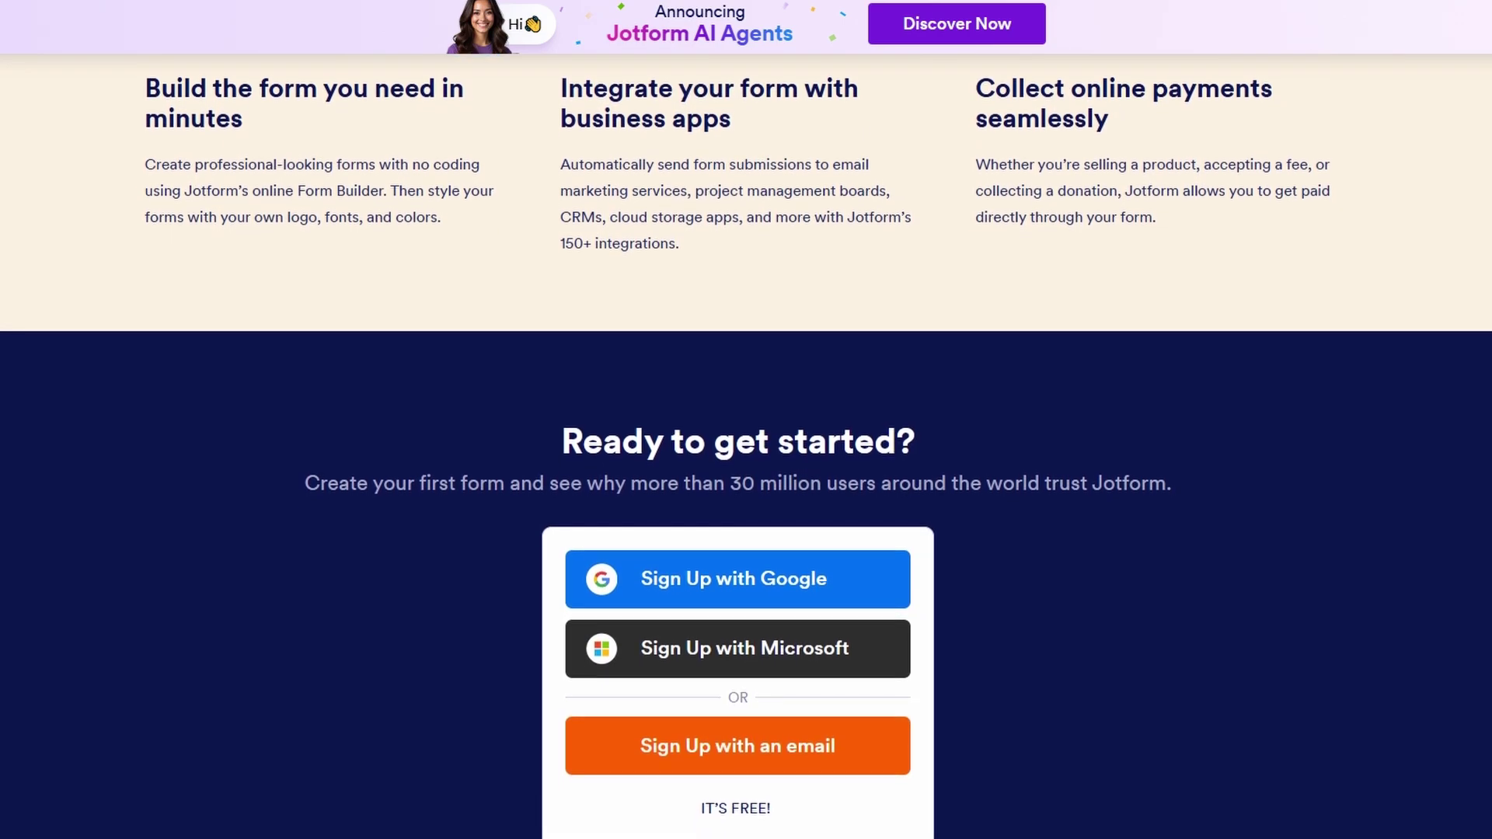
pyautogui.scroll(-1, 738, 431)
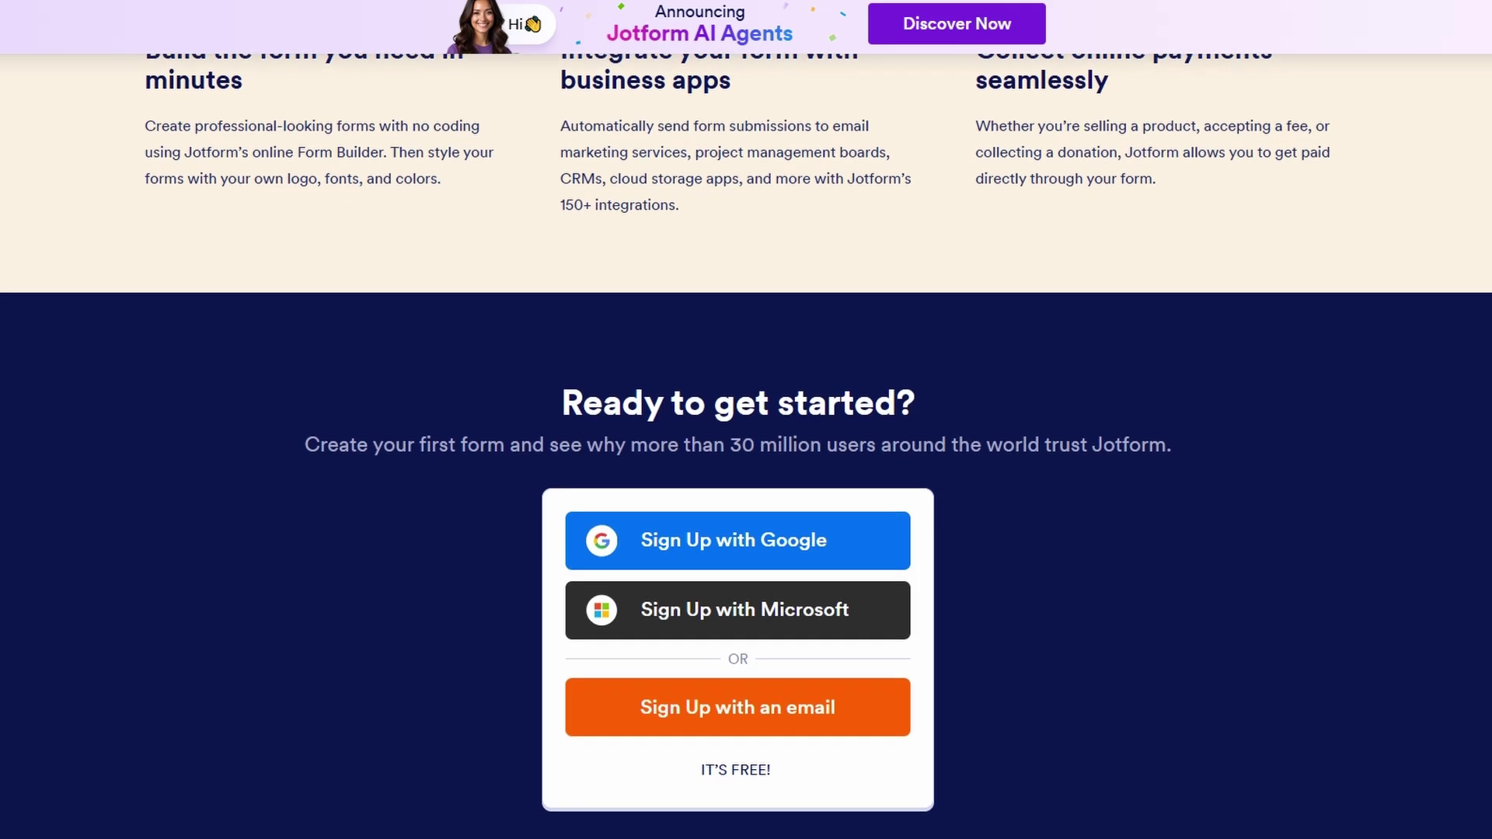
pyautogui.scroll(-1, 738, 431)
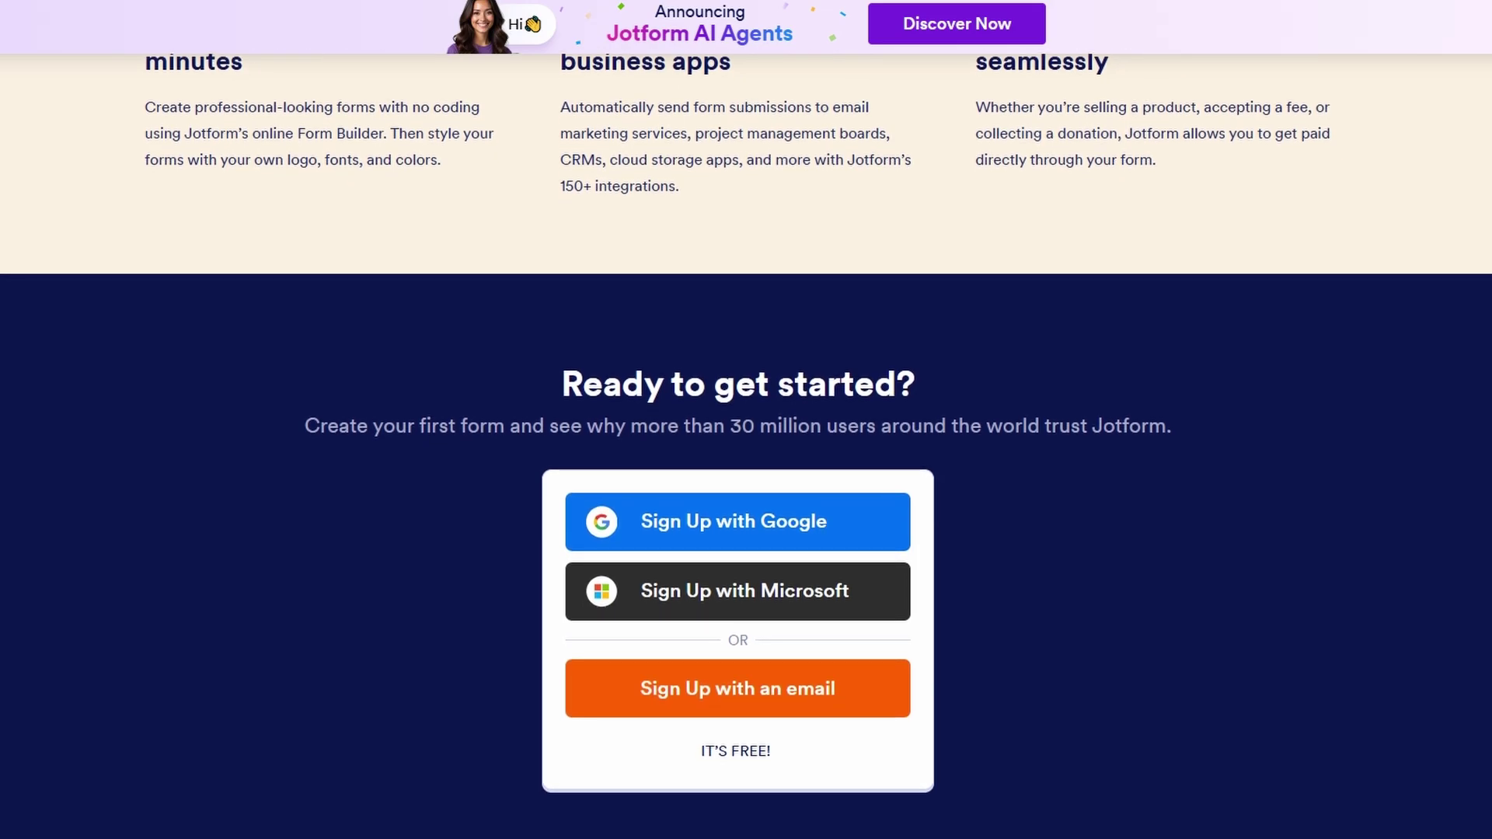
pyautogui.scroll(20, 738, 431)
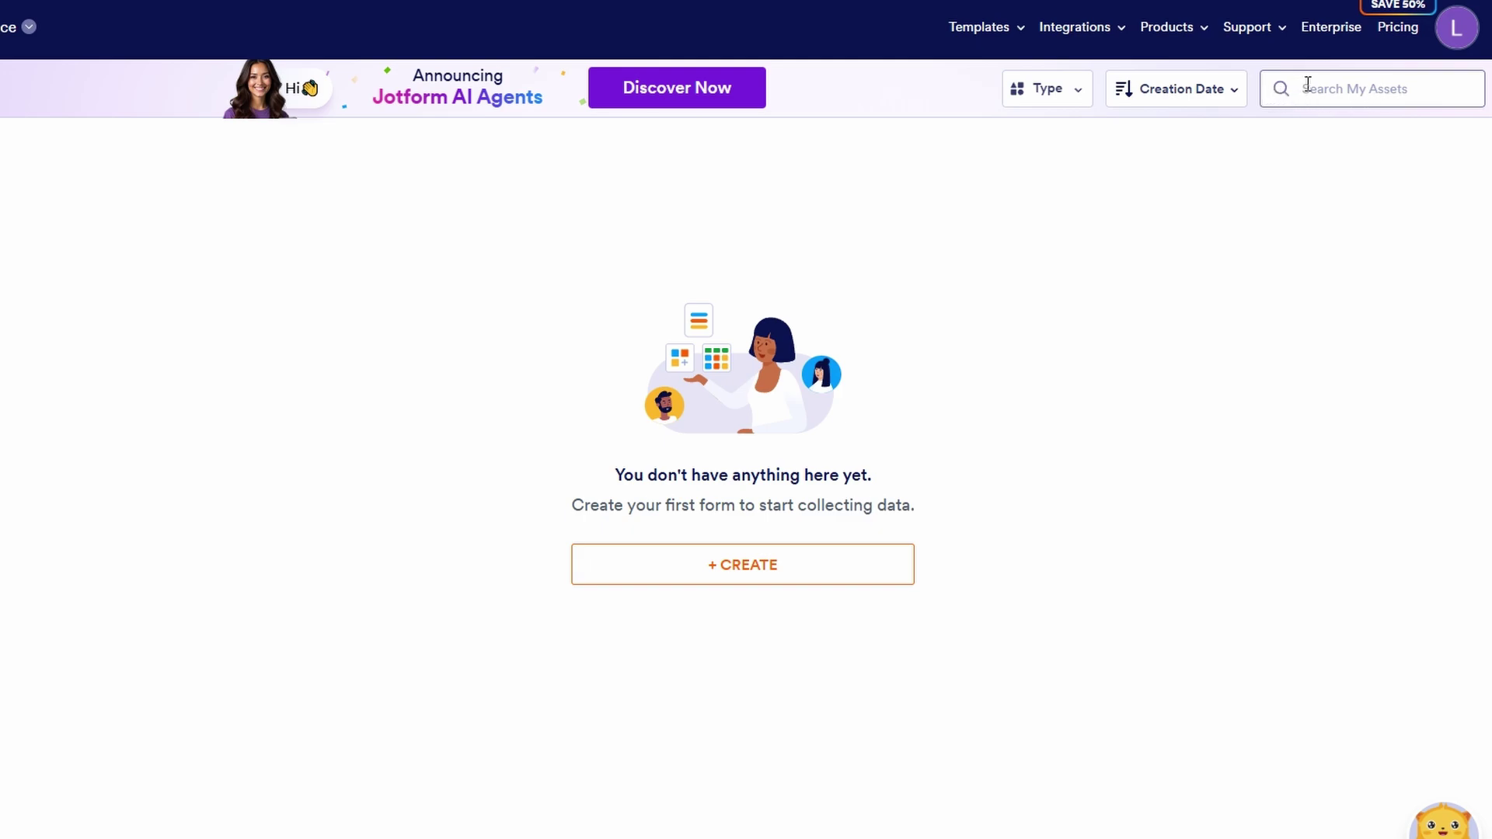
# - Examine the workspace's sort orders and the asset types available for filtering
pyautogui.click(1175, 113)
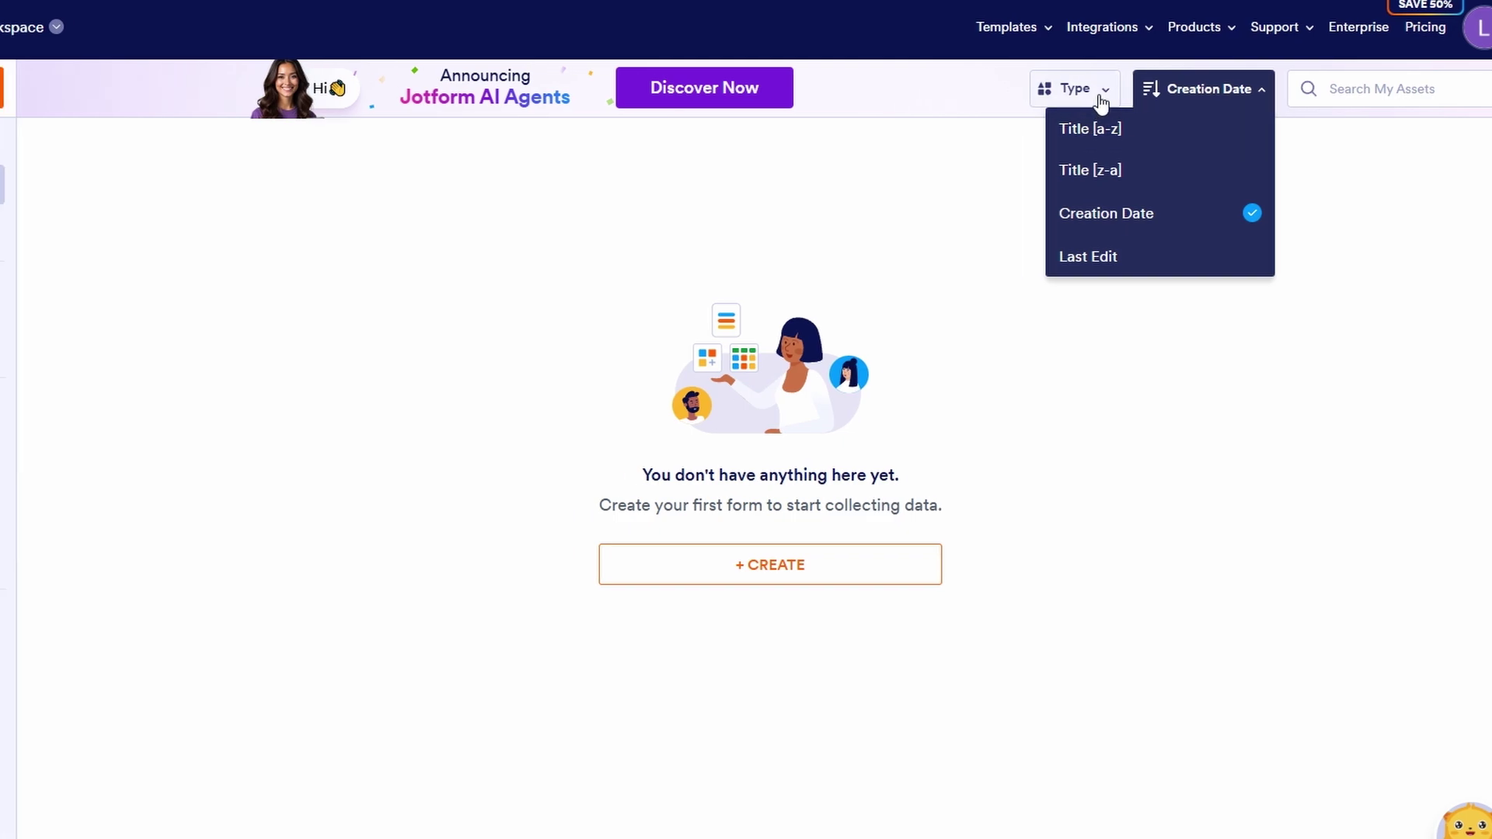
pyautogui.click(1079, 90)
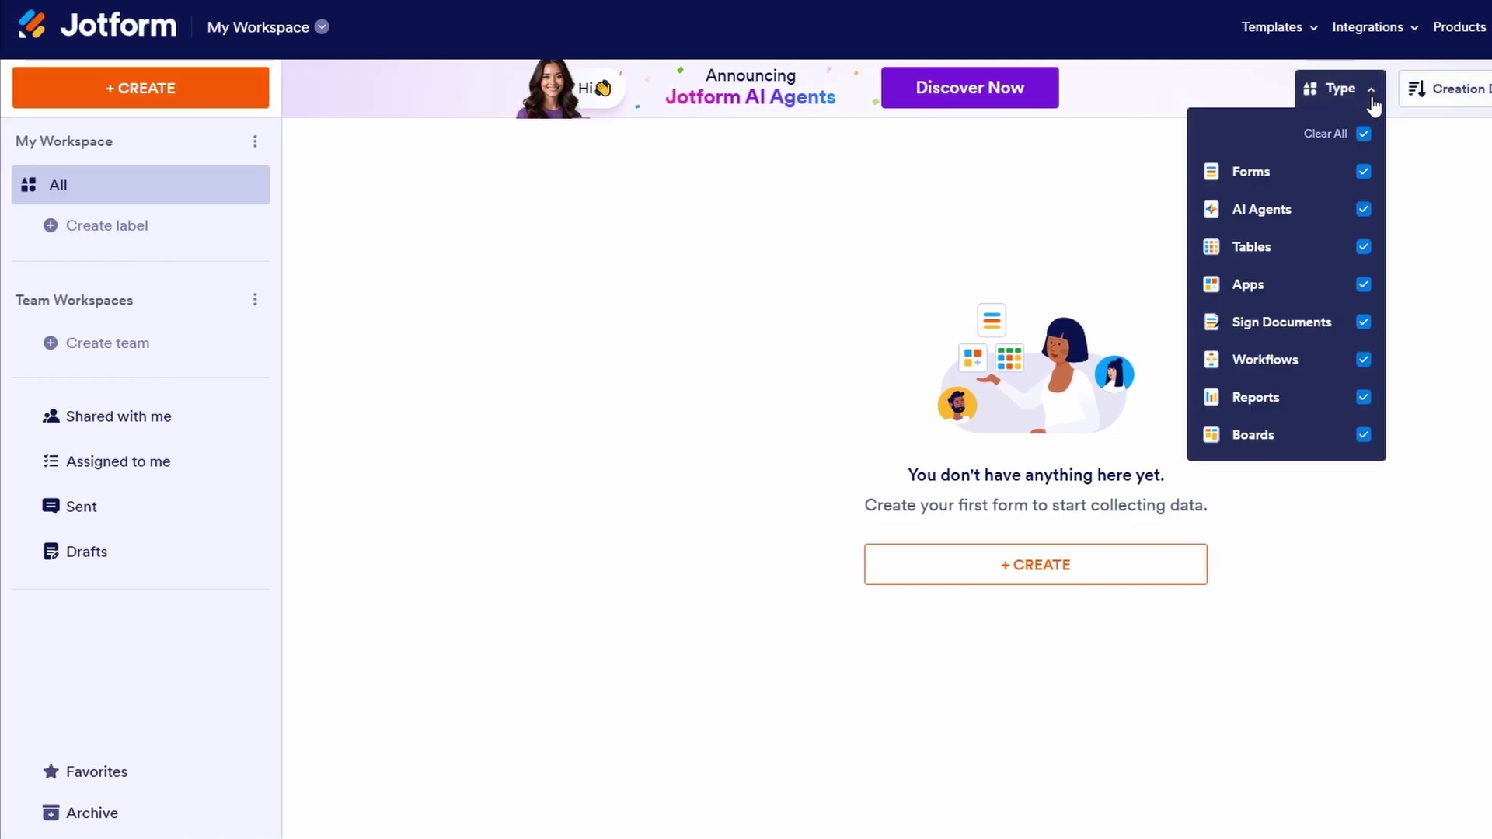
pyautogui.click(1081, 172)
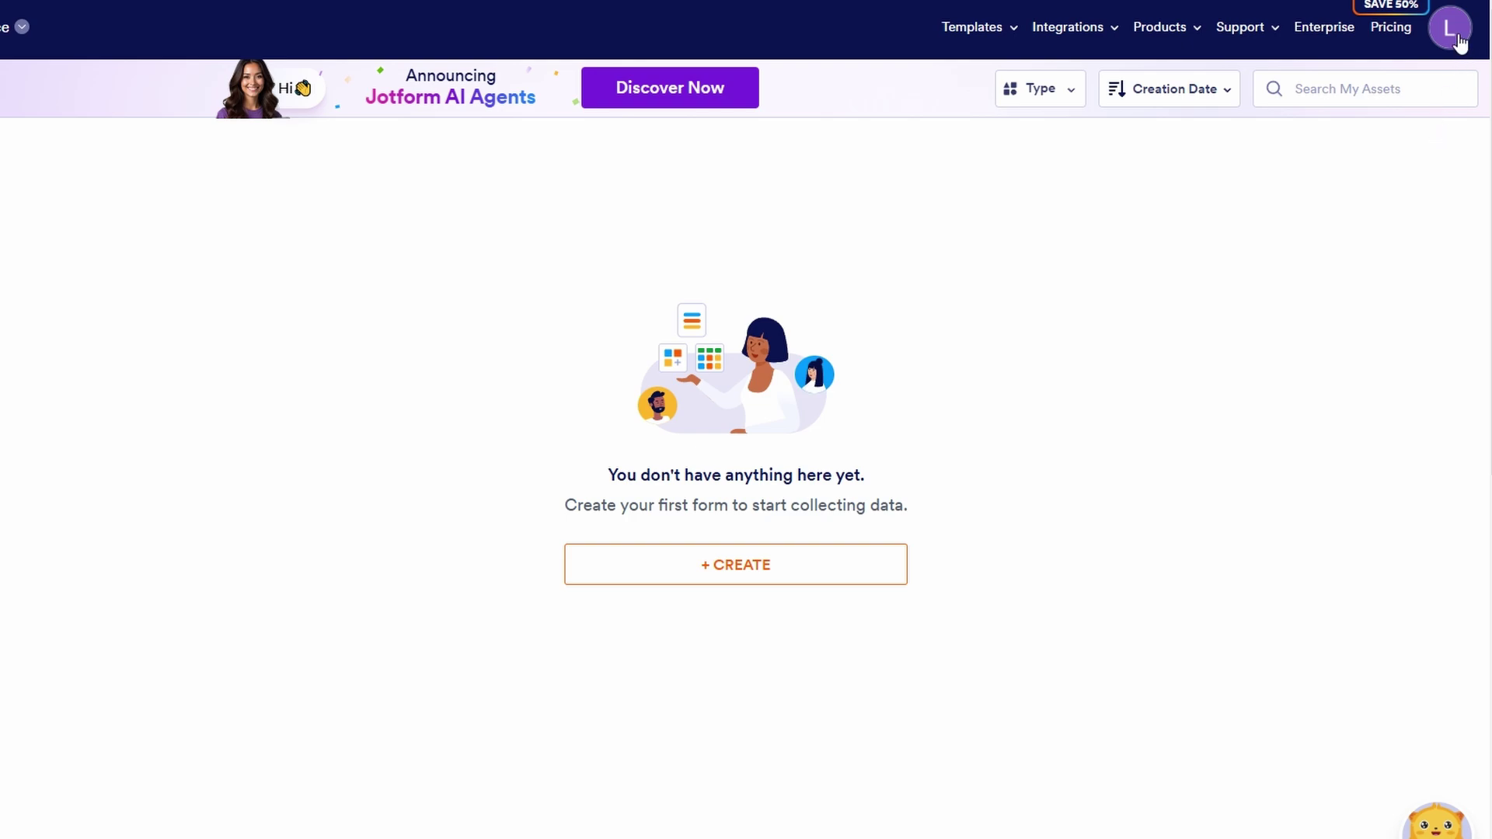
# - Examine the account menu with its form usage, plan upgrade and settings entries, and close it
pyautogui.click(1446, 35)
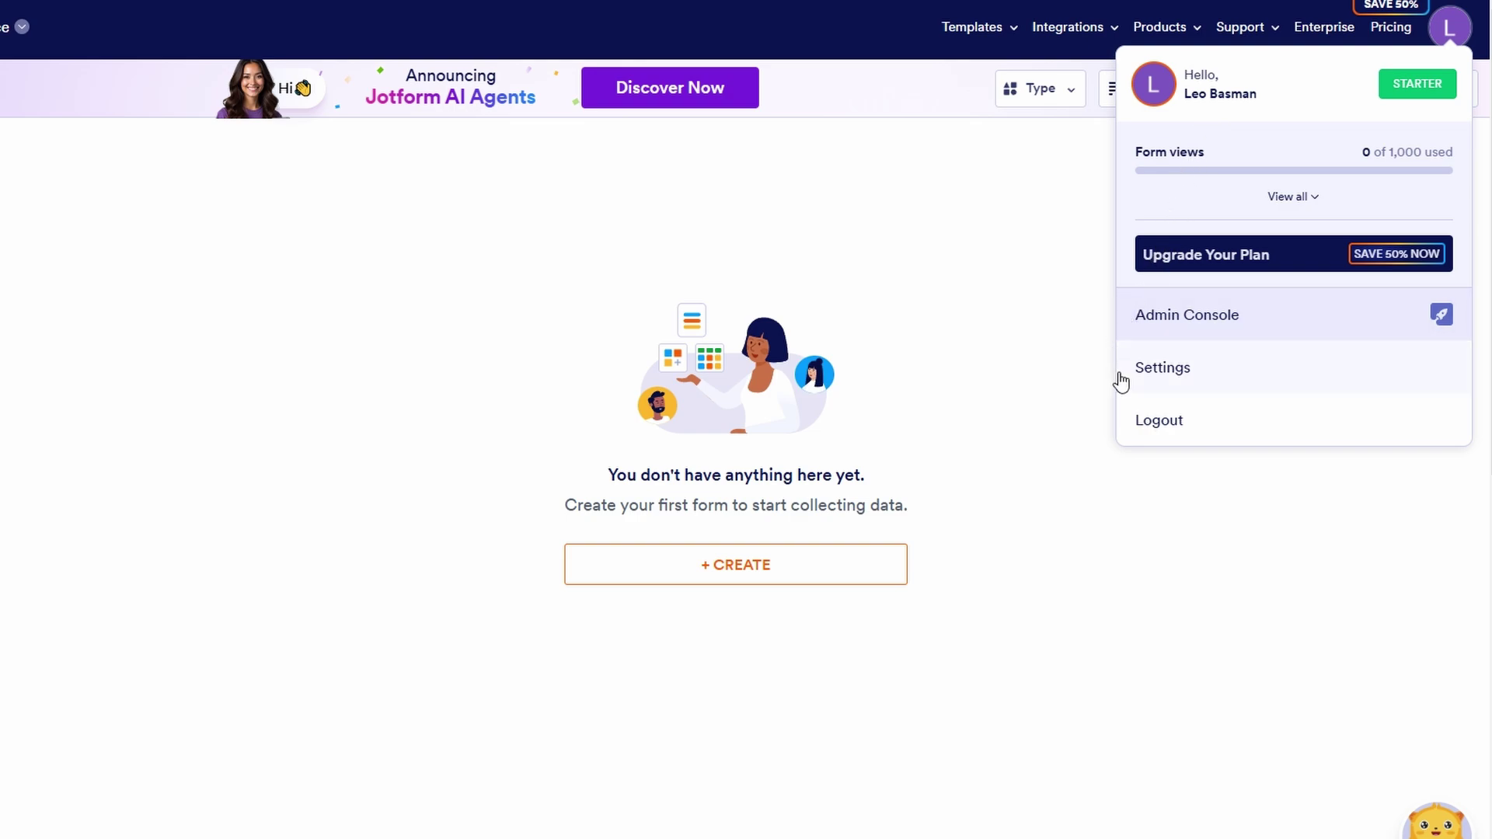
pyautogui.click(1164, 370)
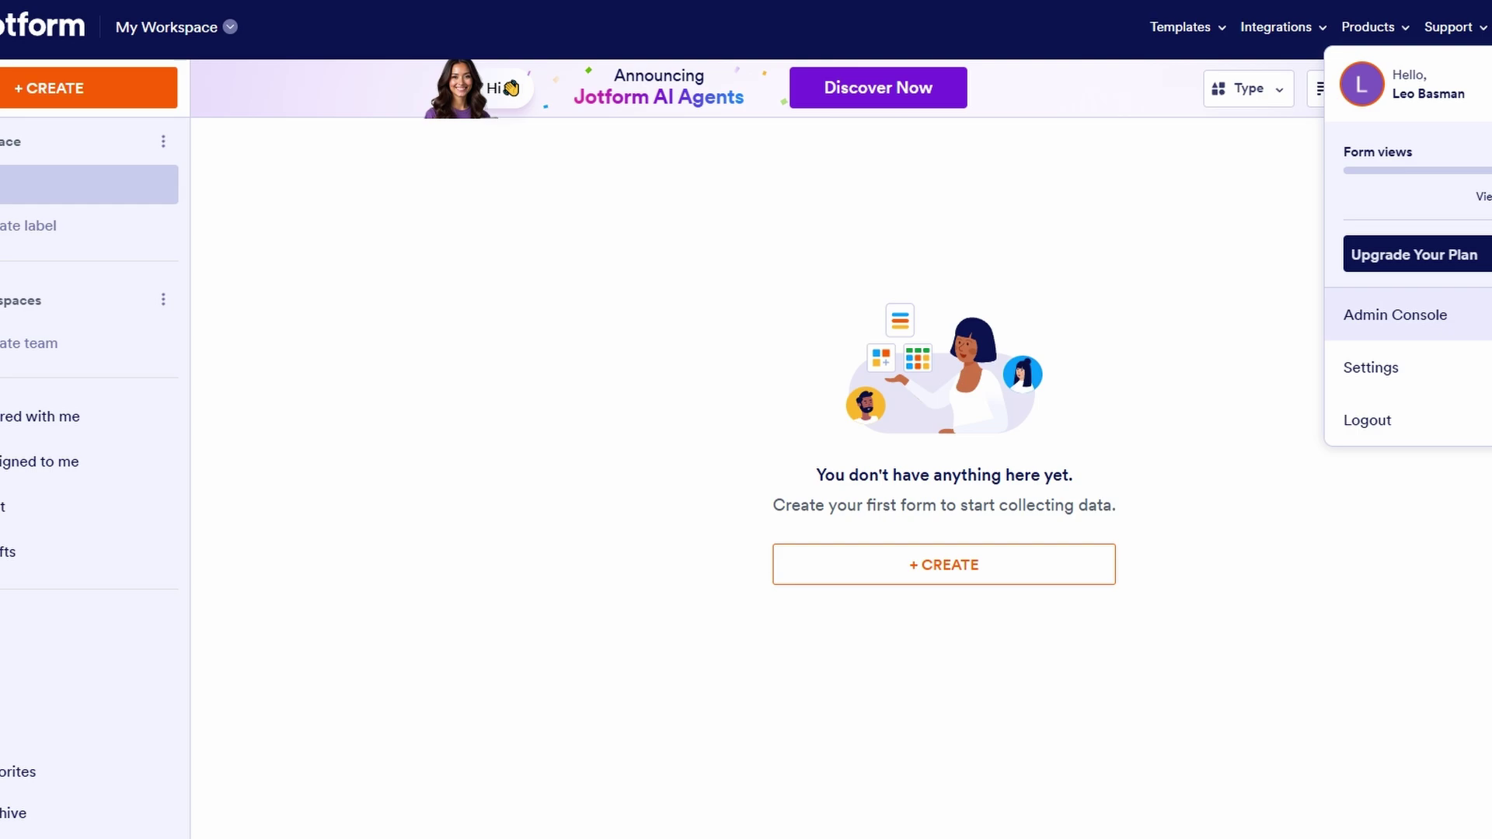
pyautogui.click(1120, 209)
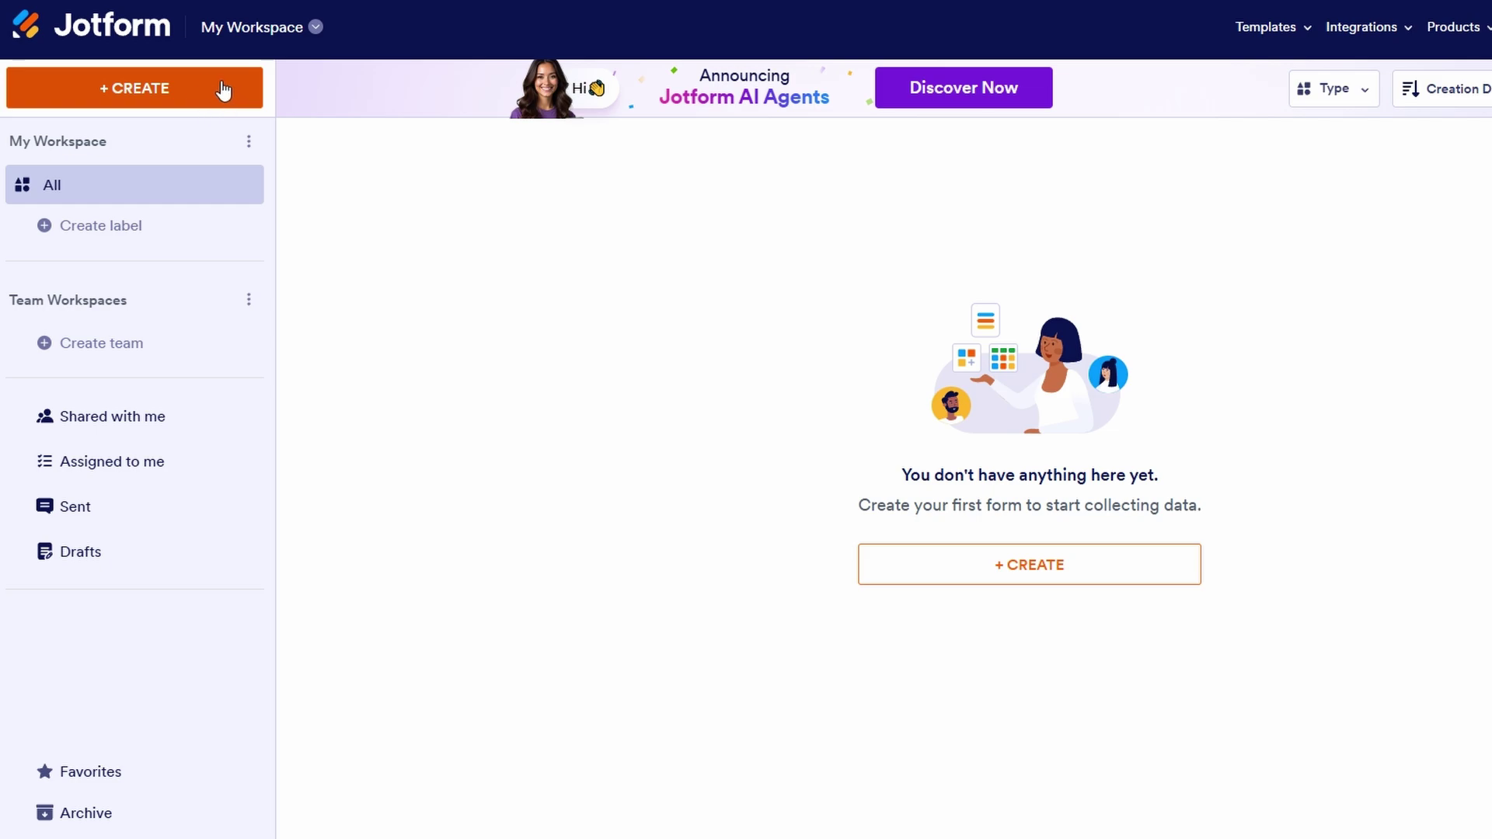
# - Create a new form from scratch with the Classic Form layout and dismiss the organization settings
pyautogui.click(188, 85)
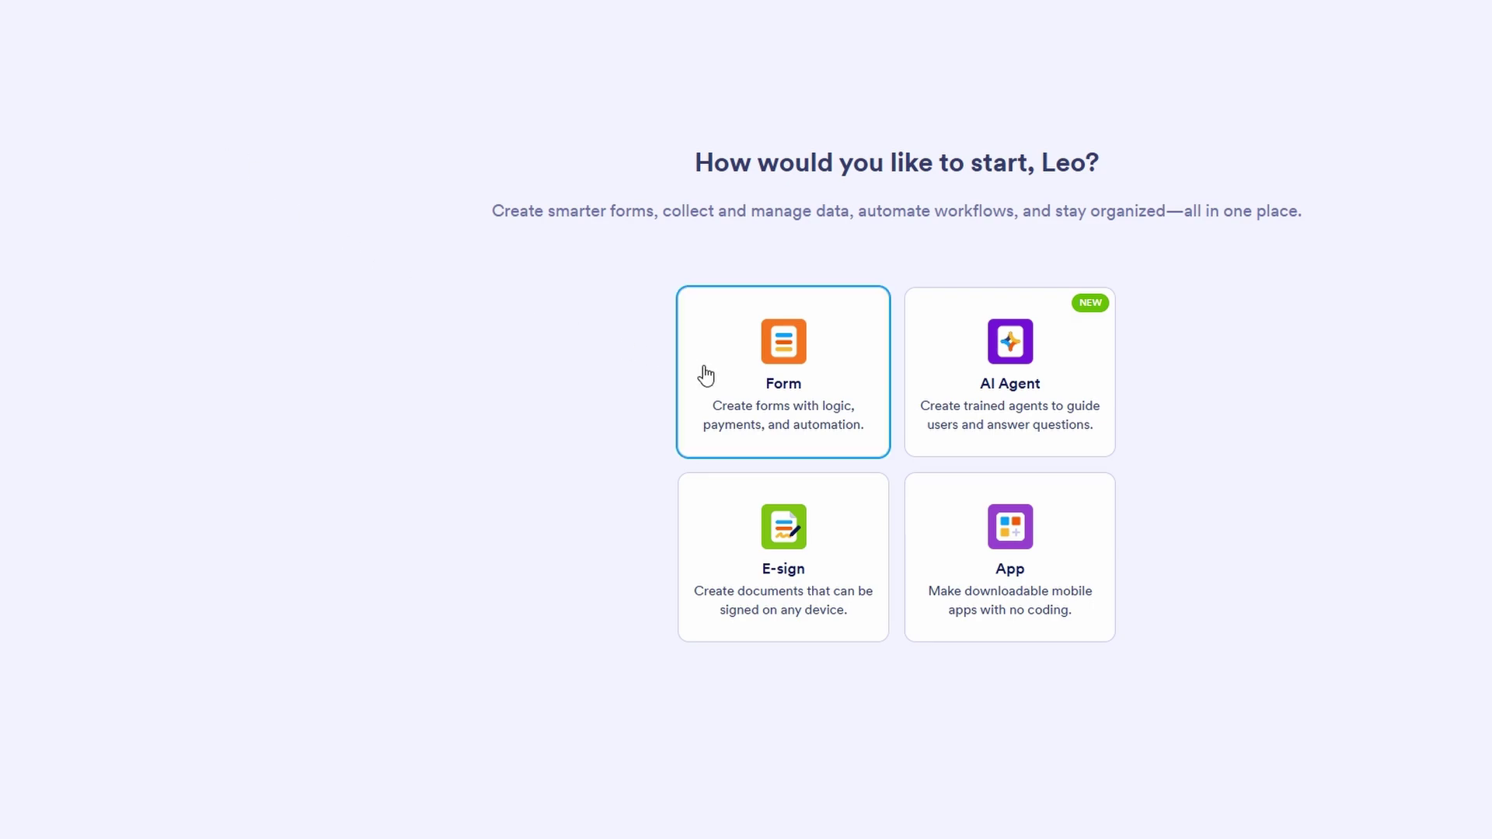
pyautogui.click(759, 400)
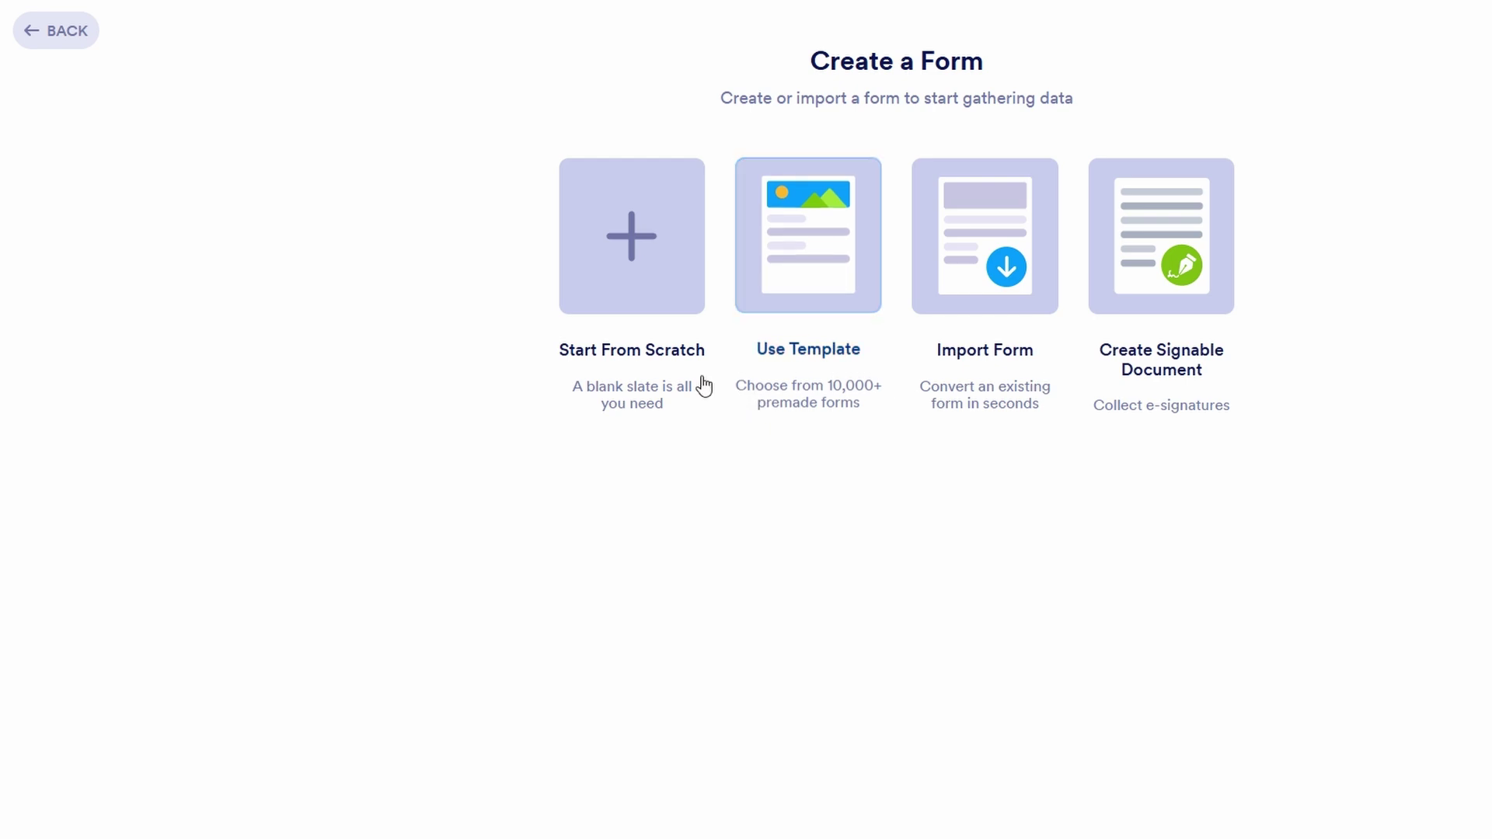
pyautogui.click(639, 381)
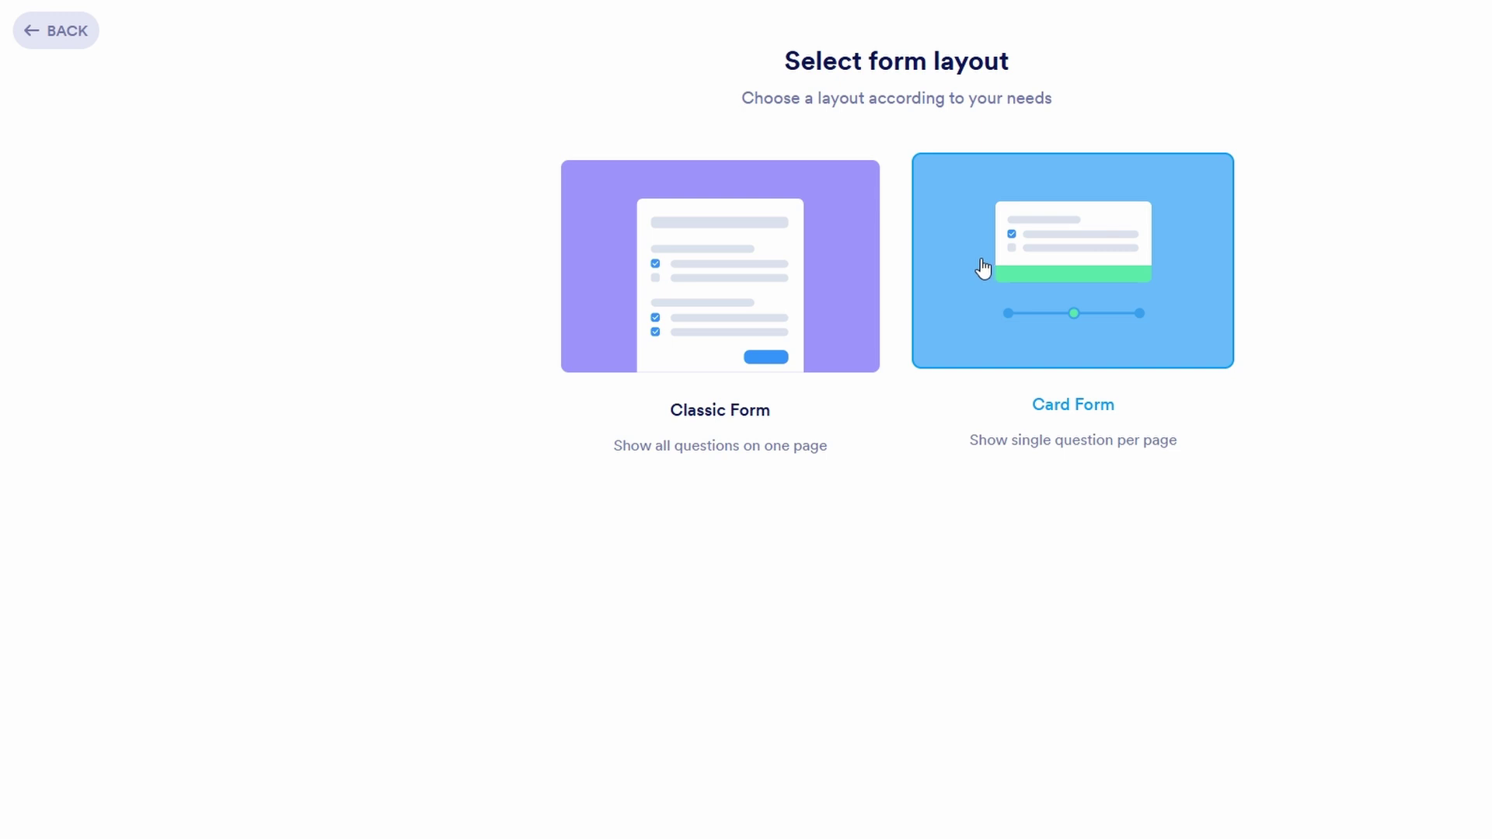
pyautogui.click(846, 283)
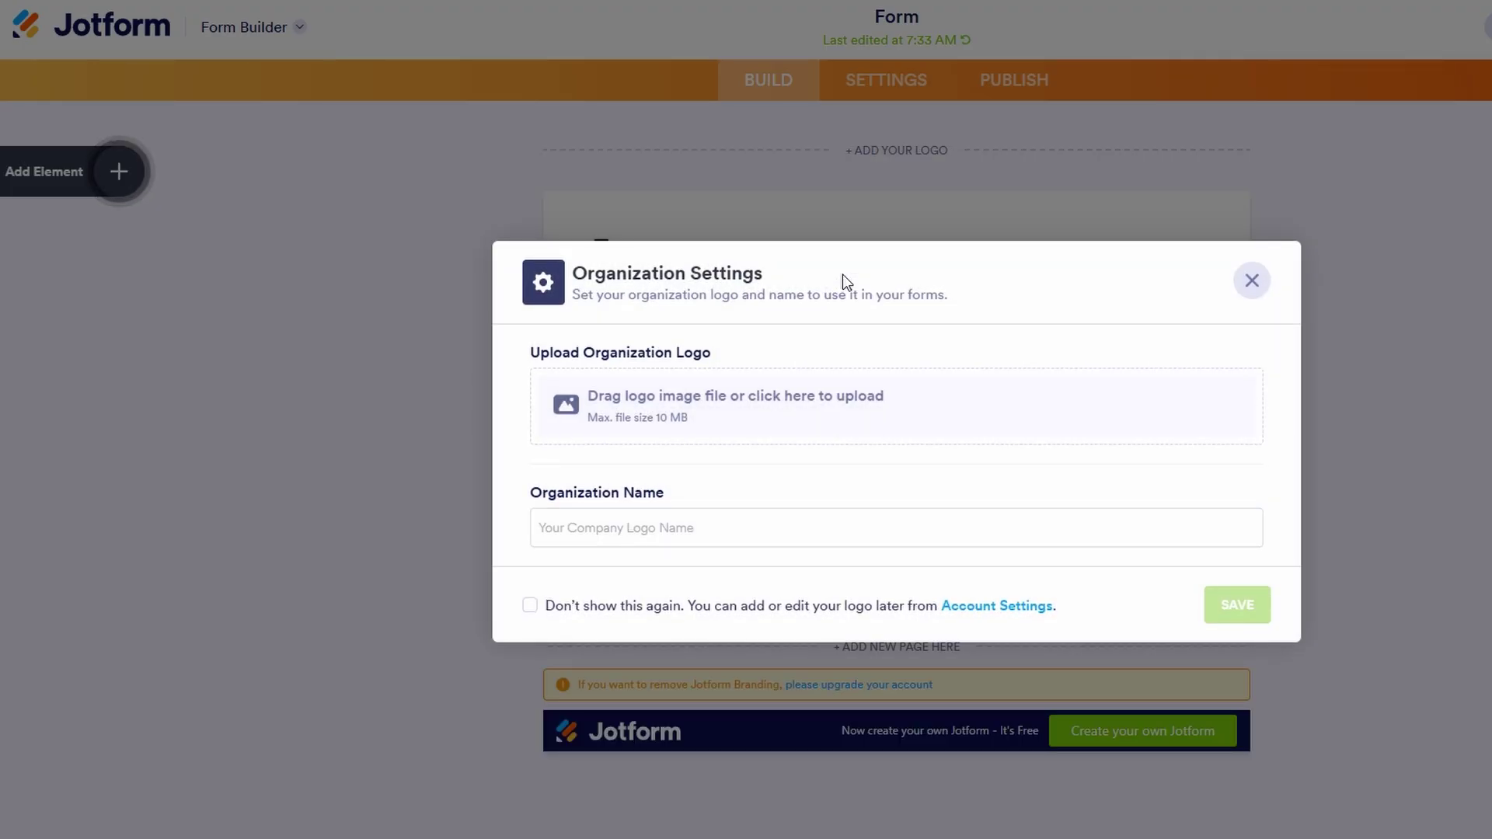
pyautogui.click(1251, 281)
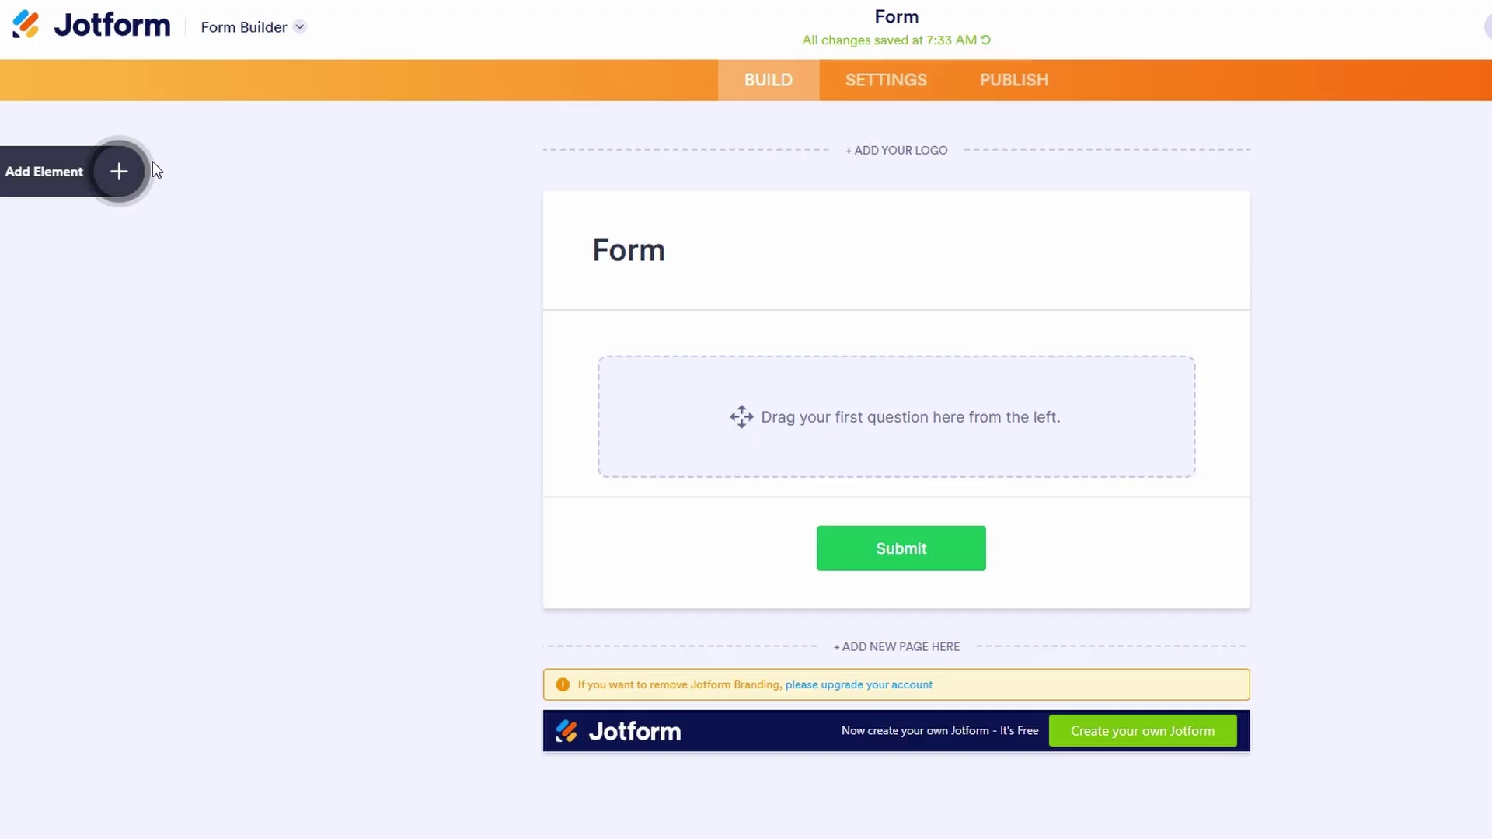
# - Examine the available form elements, covering the basic fields, the payment gateways and the widgets
pyautogui.click(118, 171)
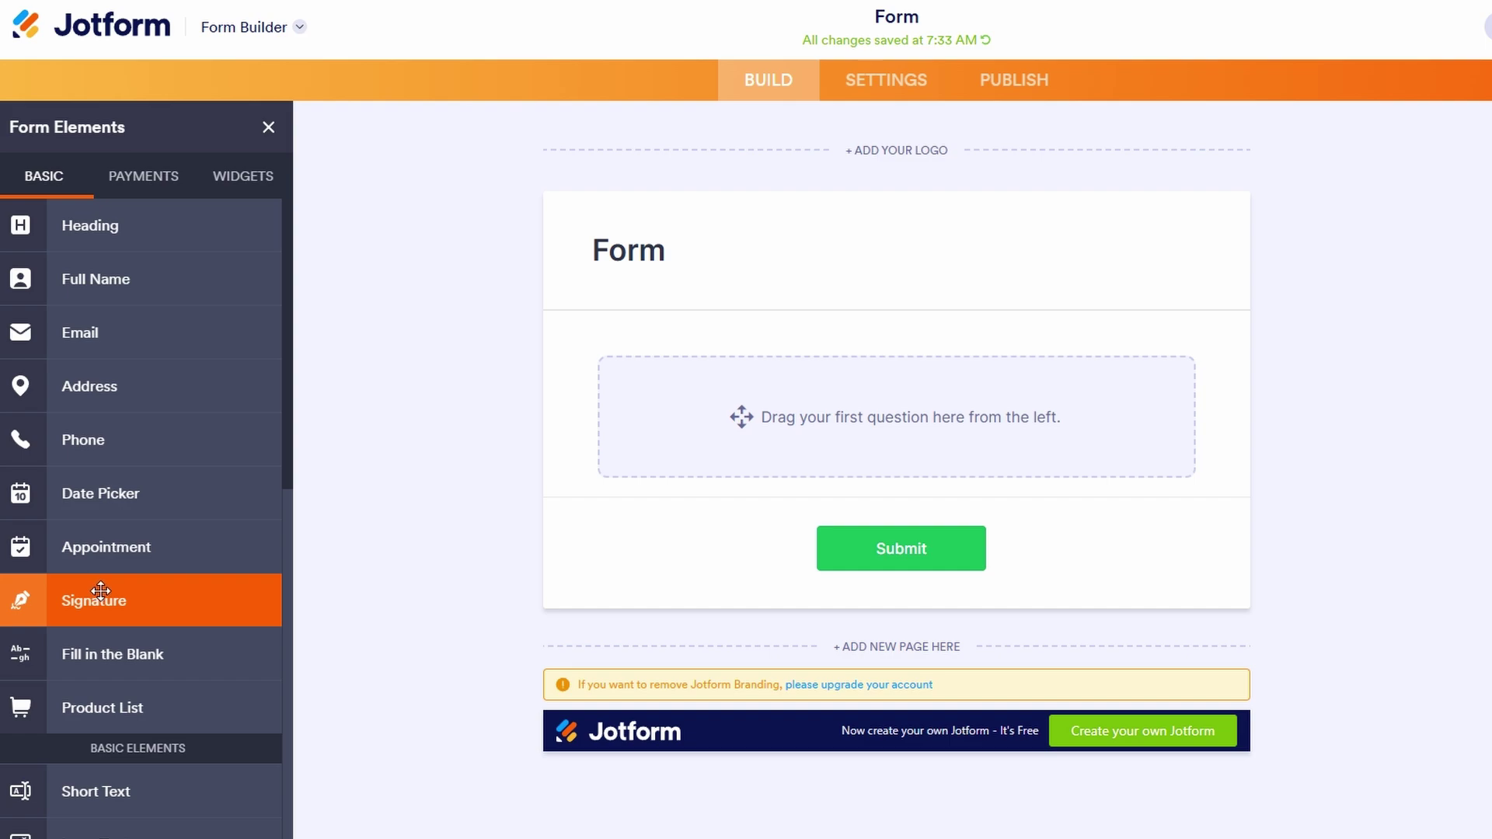
pyautogui.scroll(-7, 244, 640)
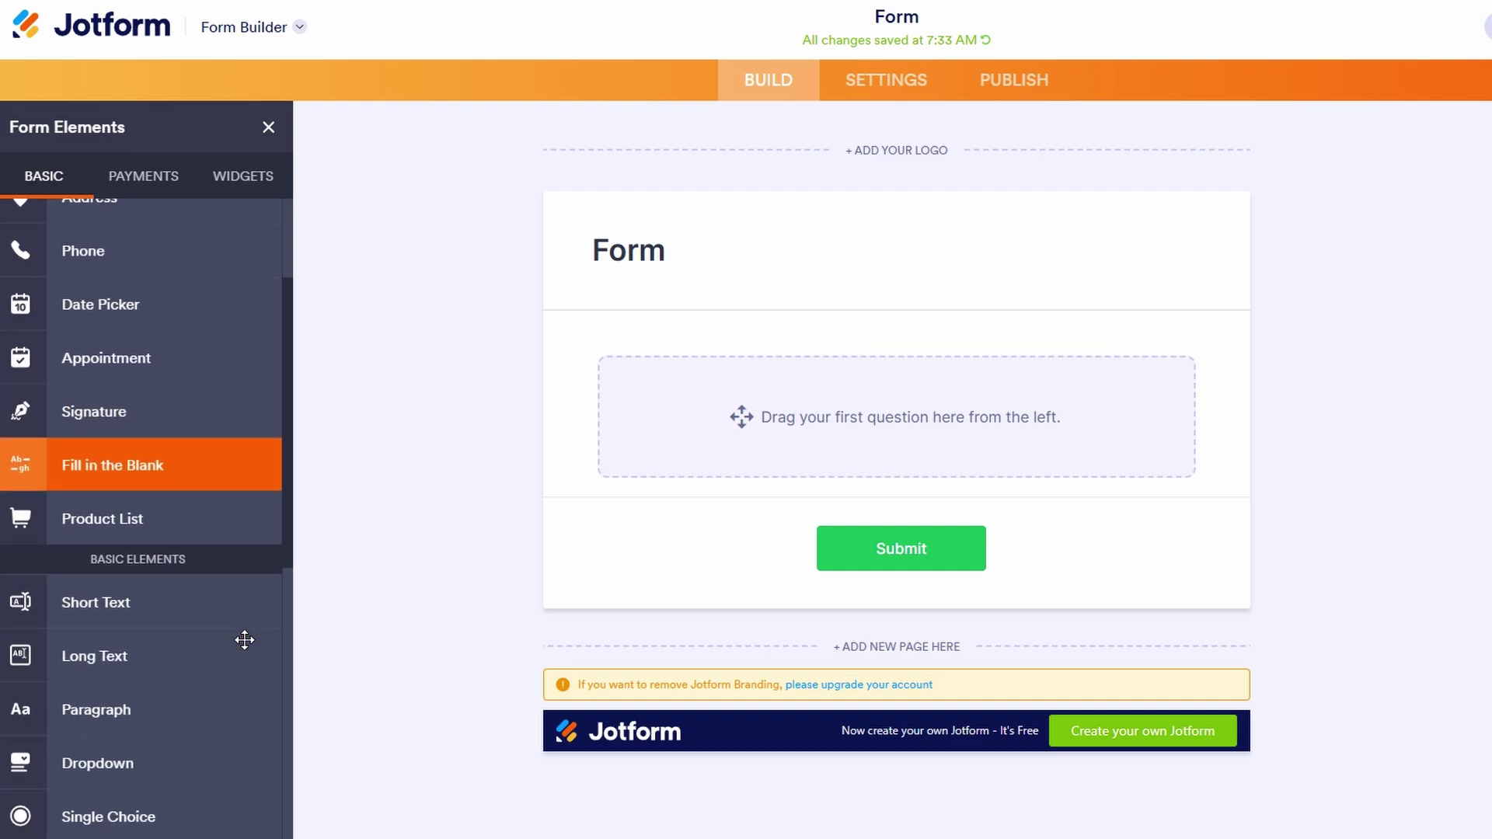
pyautogui.scroll(-5, 244, 640)
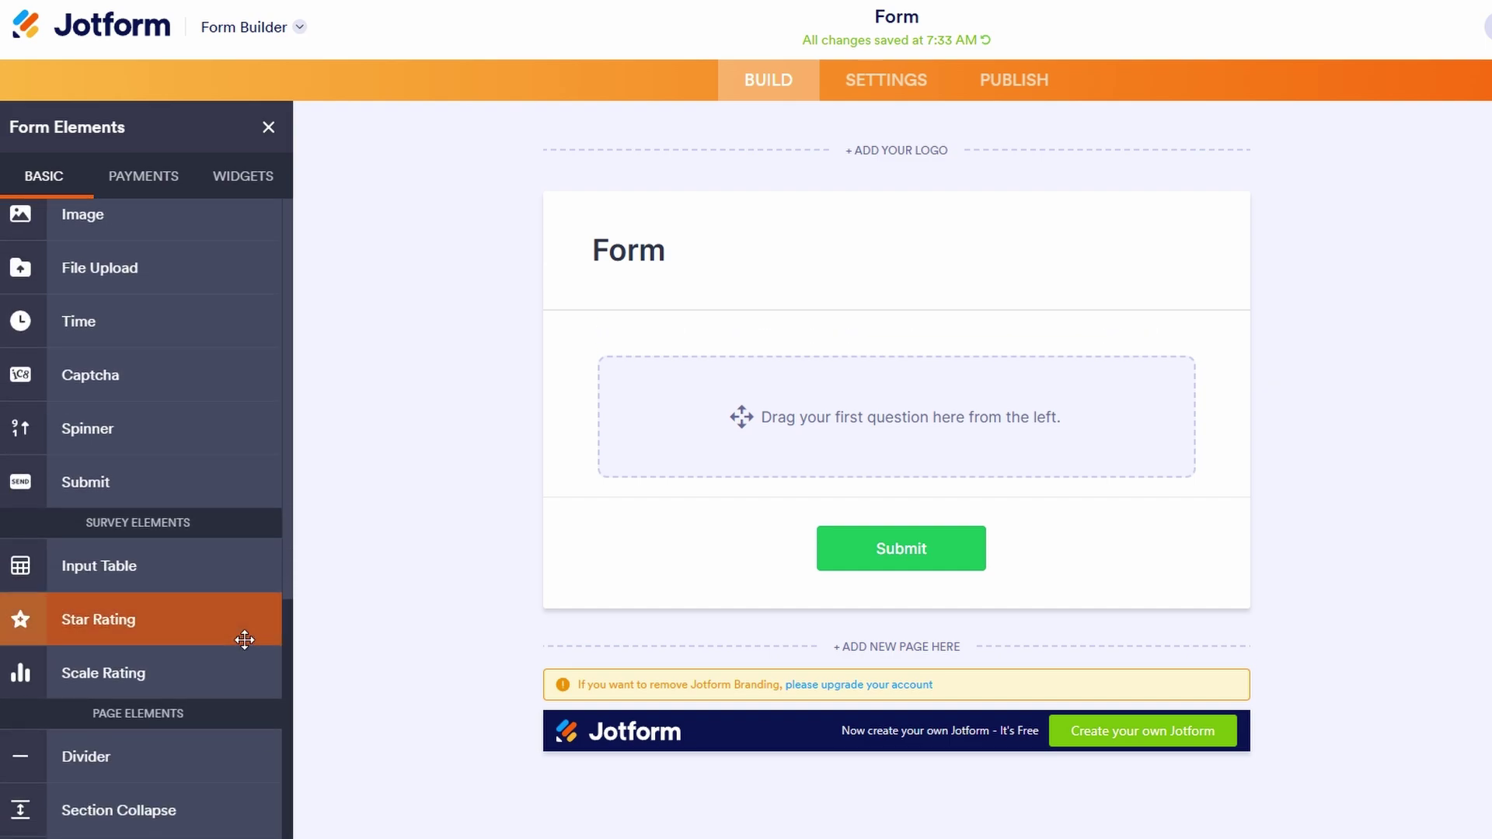
pyautogui.scroll(12, 243, 634)
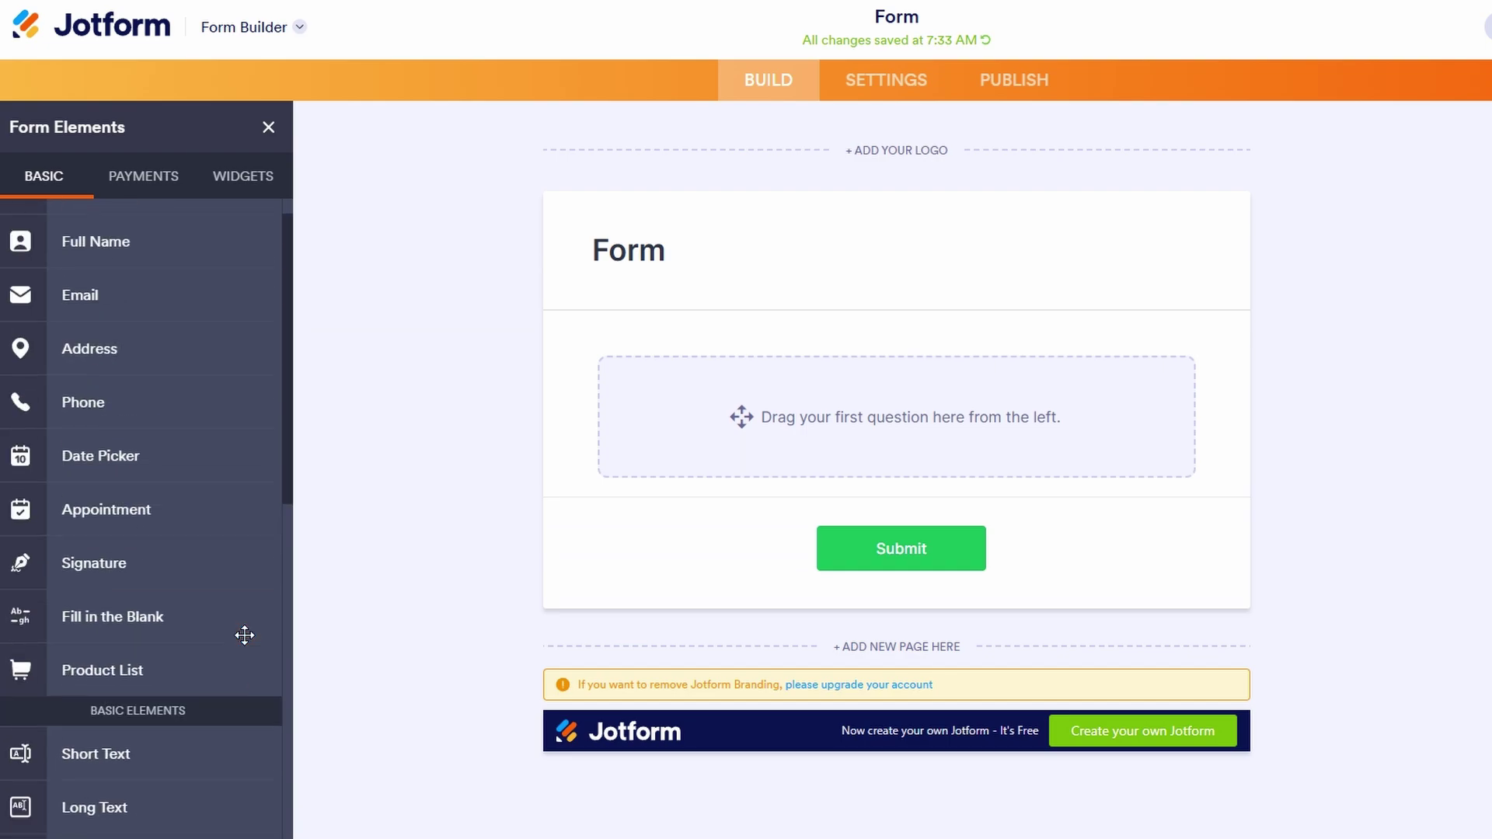
pyautogui.click(179, 185)
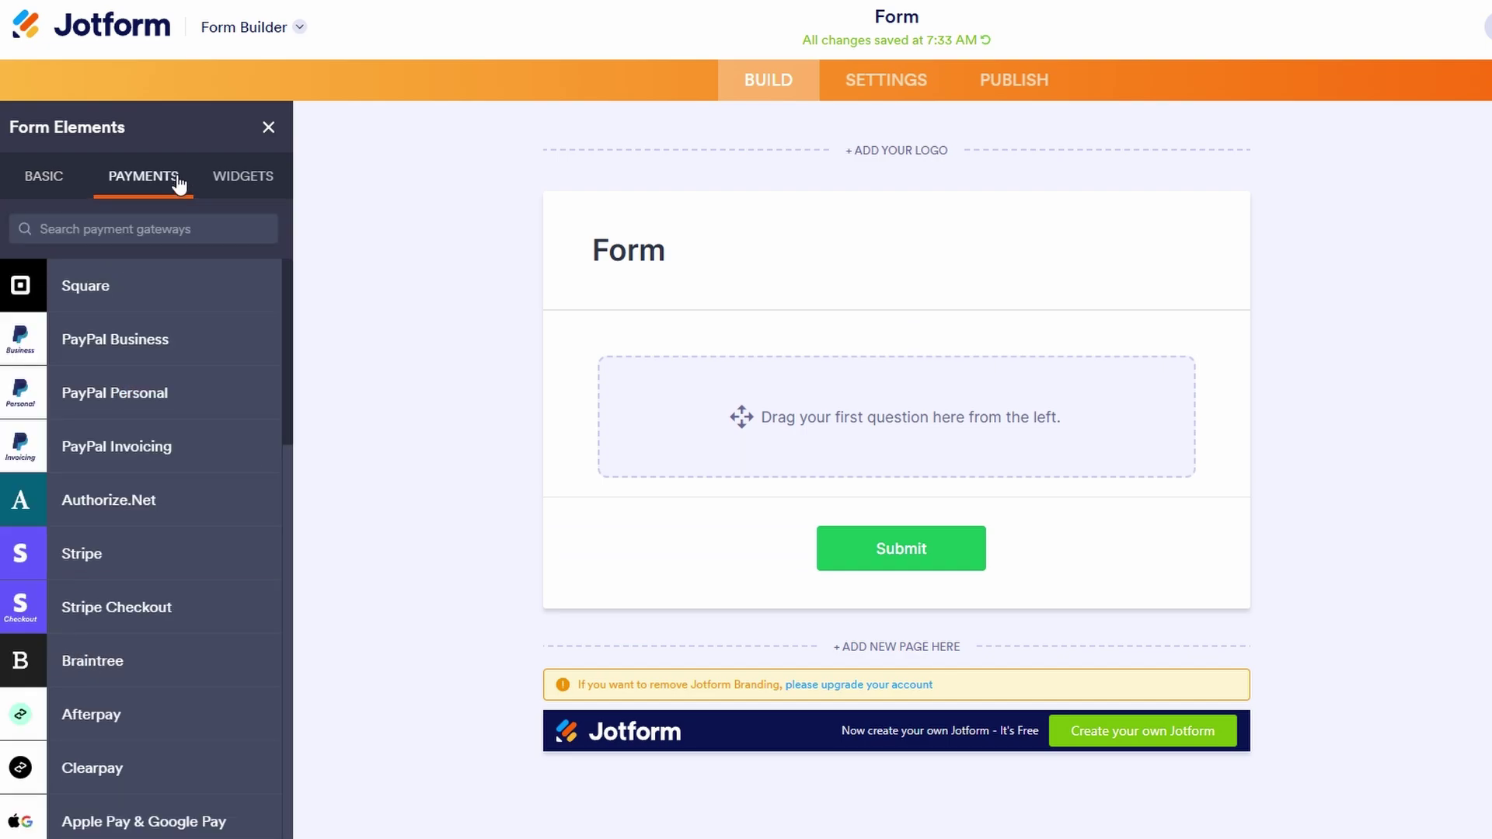
pyautogui.click(250, 177)
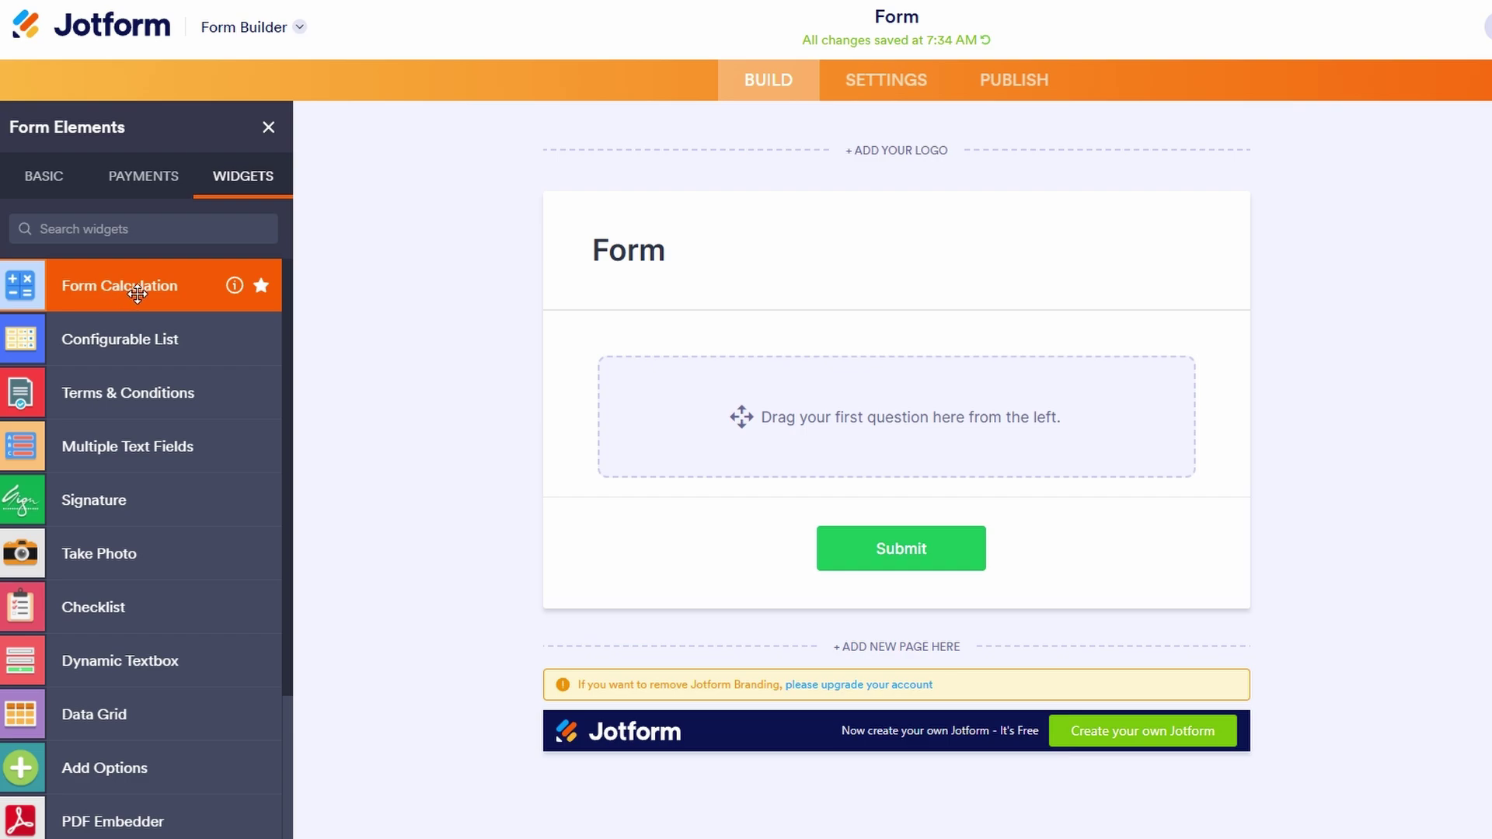
pyautogui.scroll(-1, 77, 418)
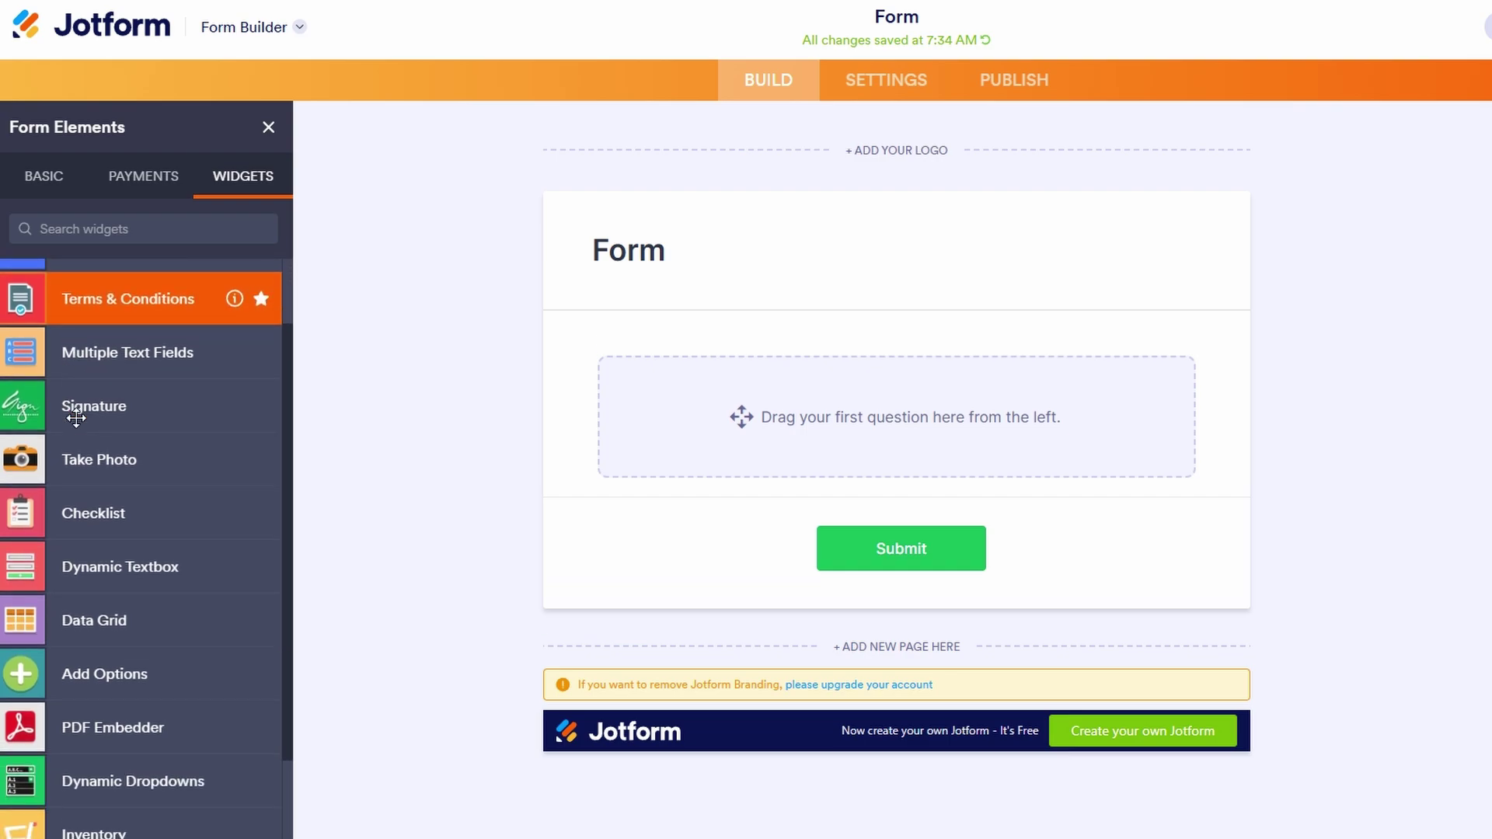
pyautogui.scroll(-3, 118, 431)
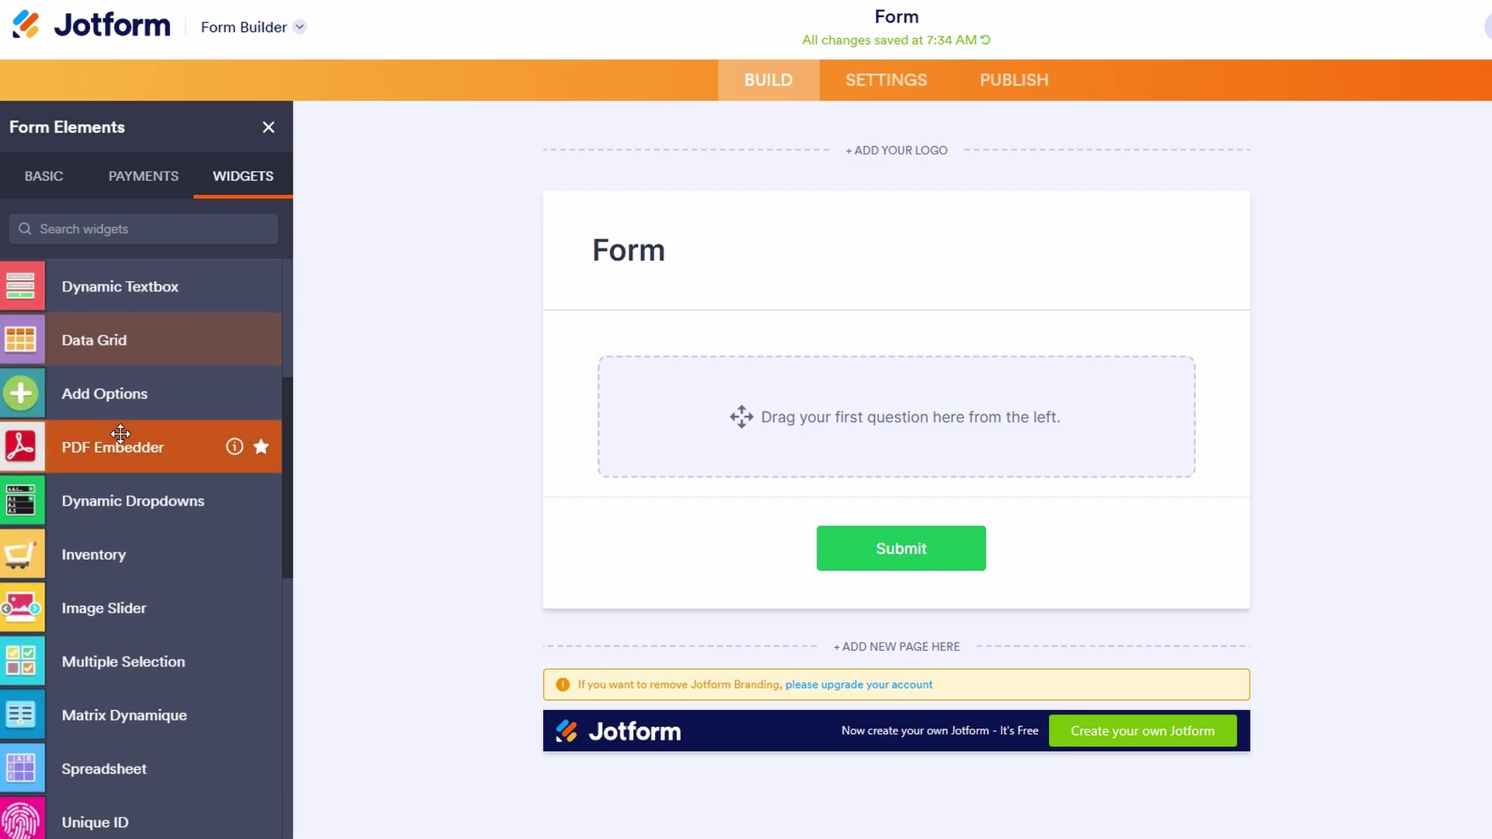
pyautogui.scroll(-3, 120, 434)
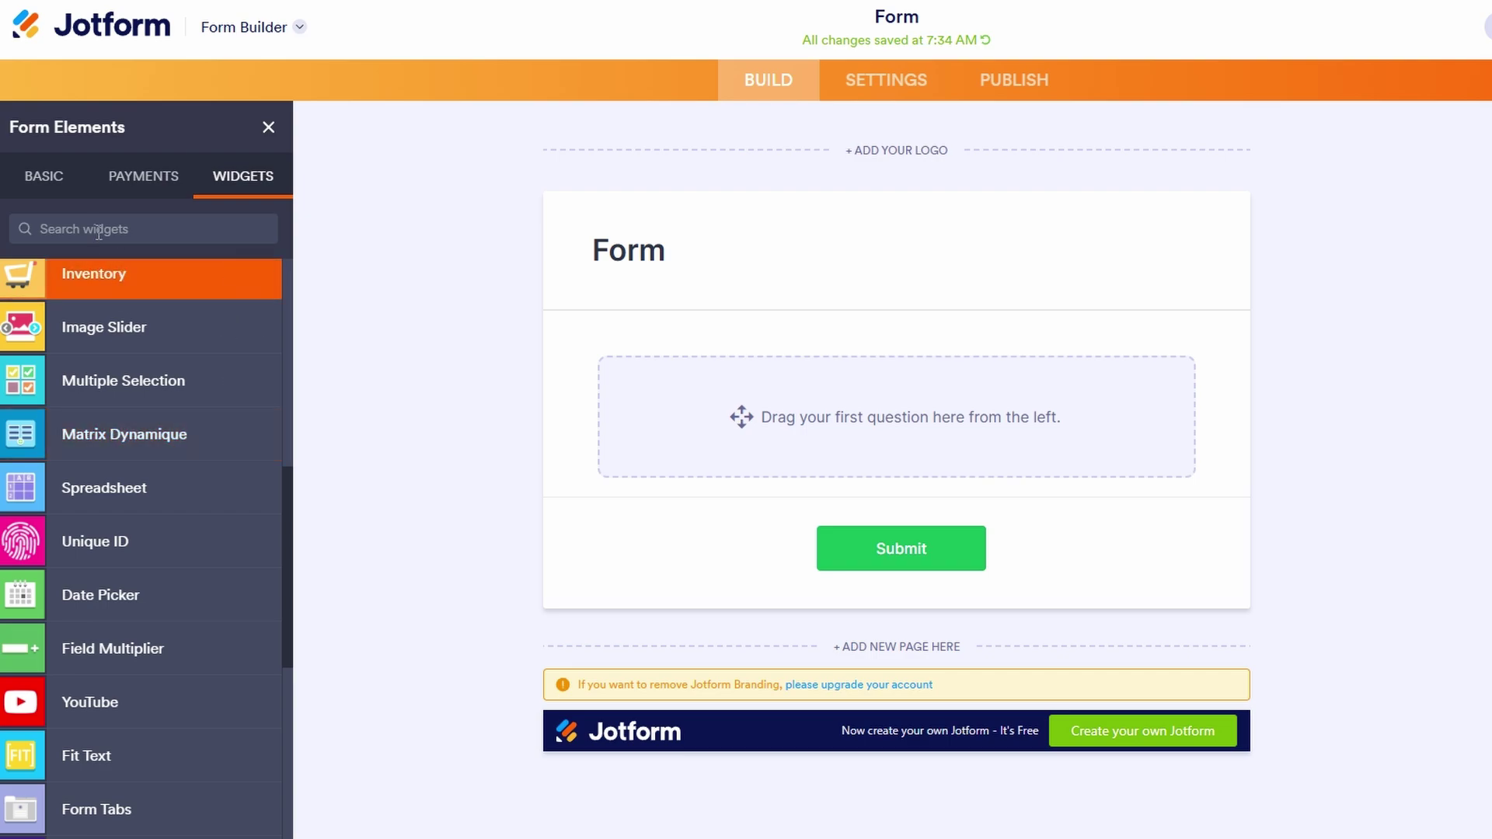
# - Add a Full Name field to the empty form as its first question
pyautogui.click(52, 185)
pyautogui.moveTo(53, 278); pyautogui.dragTo(768, 403)
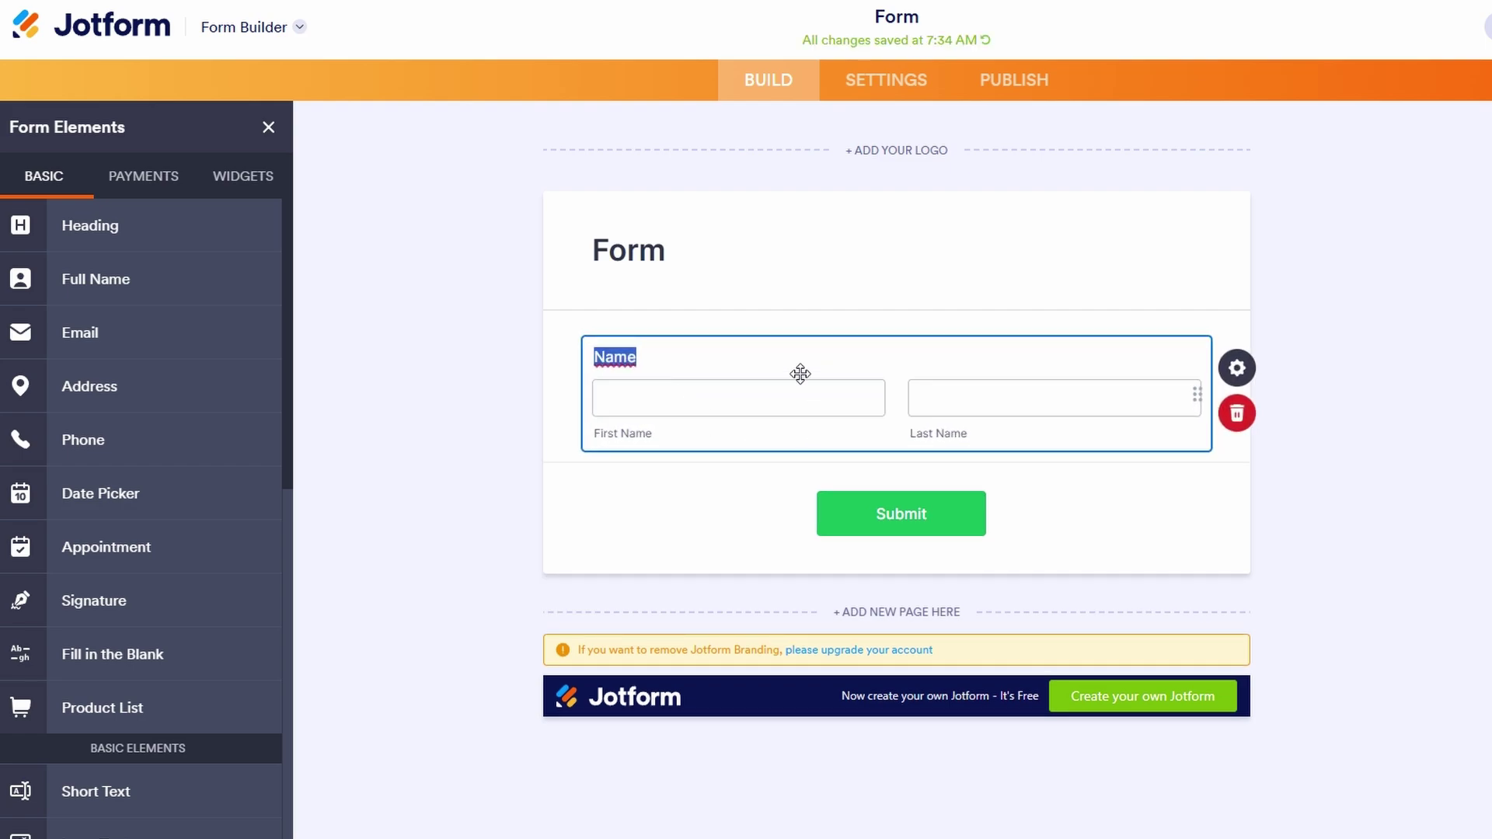
# - Try right and left label alignment on the Full Name field, restore top alignment and close its properties
pyautogui.click(1238, 370)
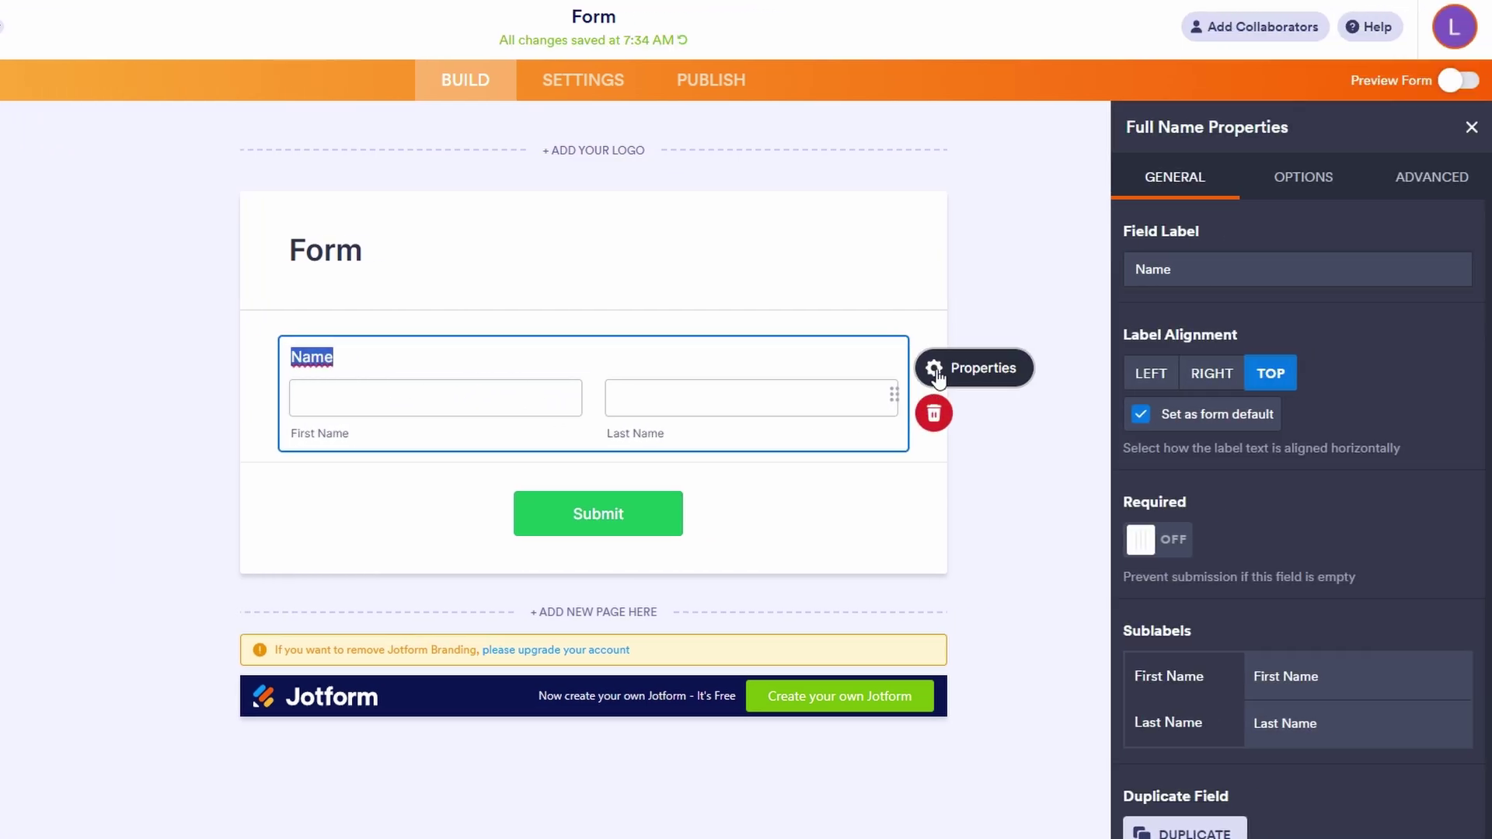
pyautogui.click(1215, 374)
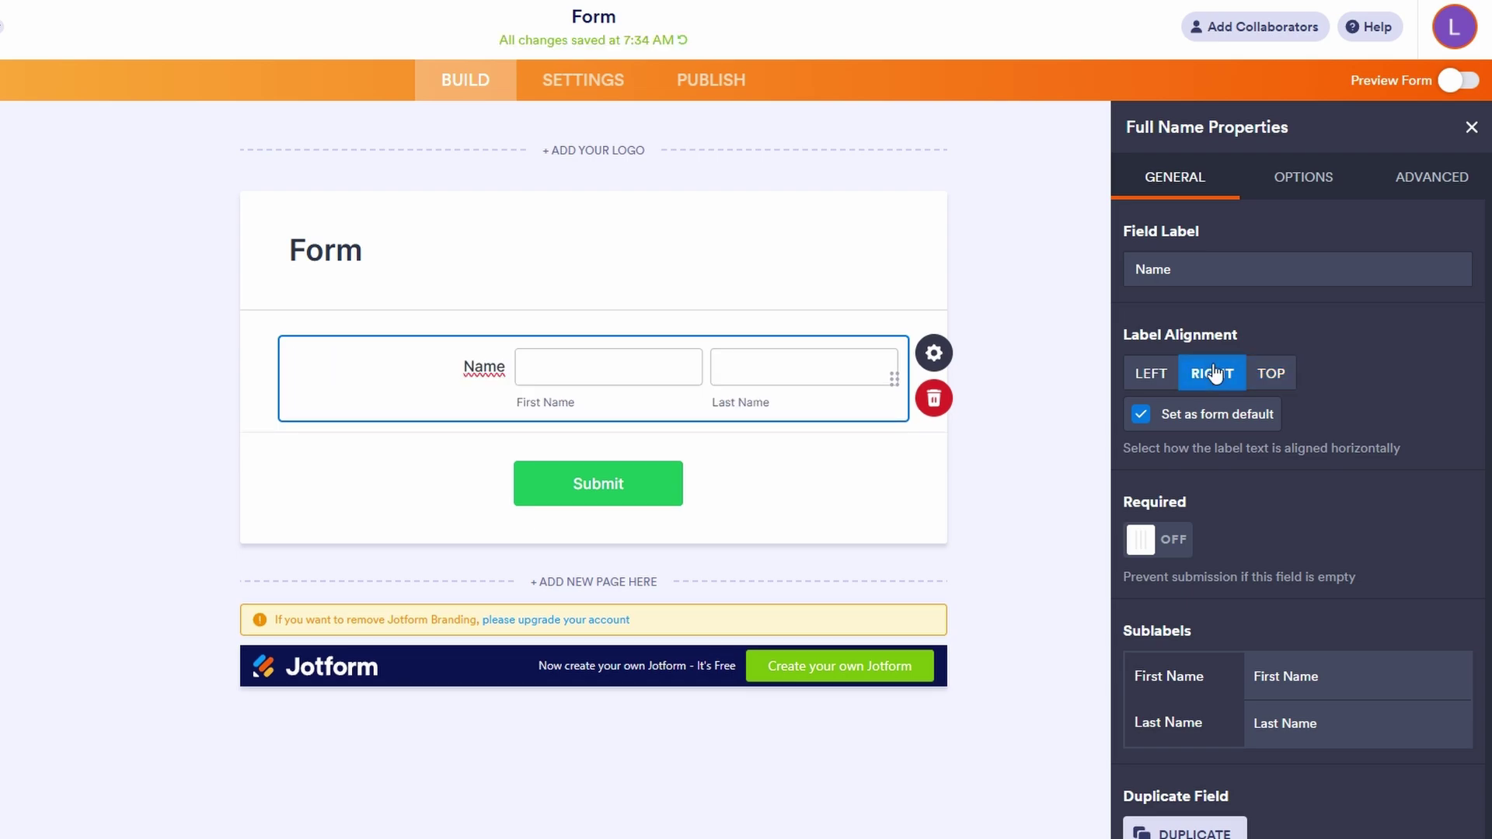
pyautogui.click(1154, 374)
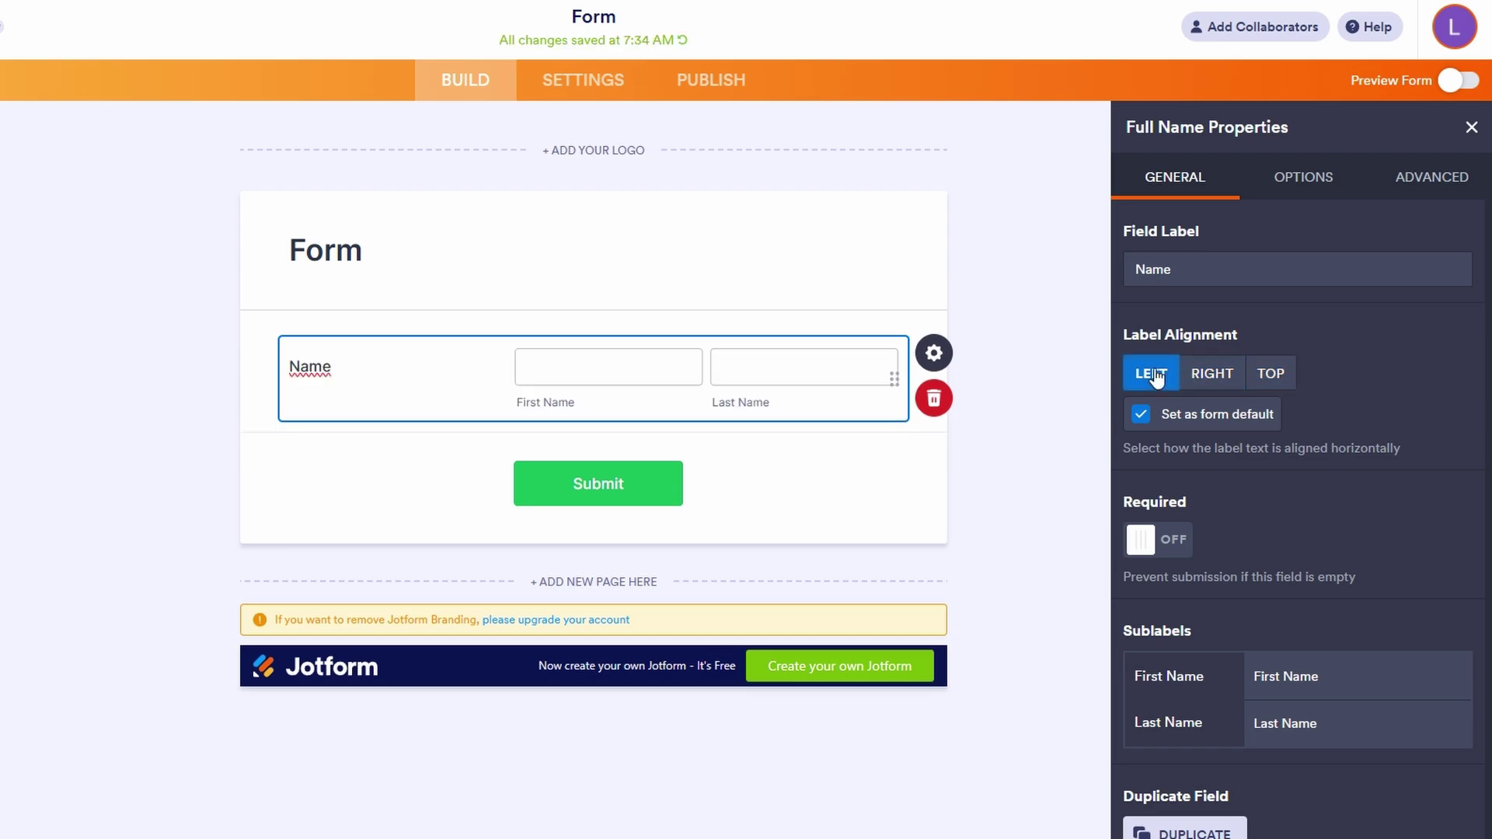
pyautogui.click(1270, 374)
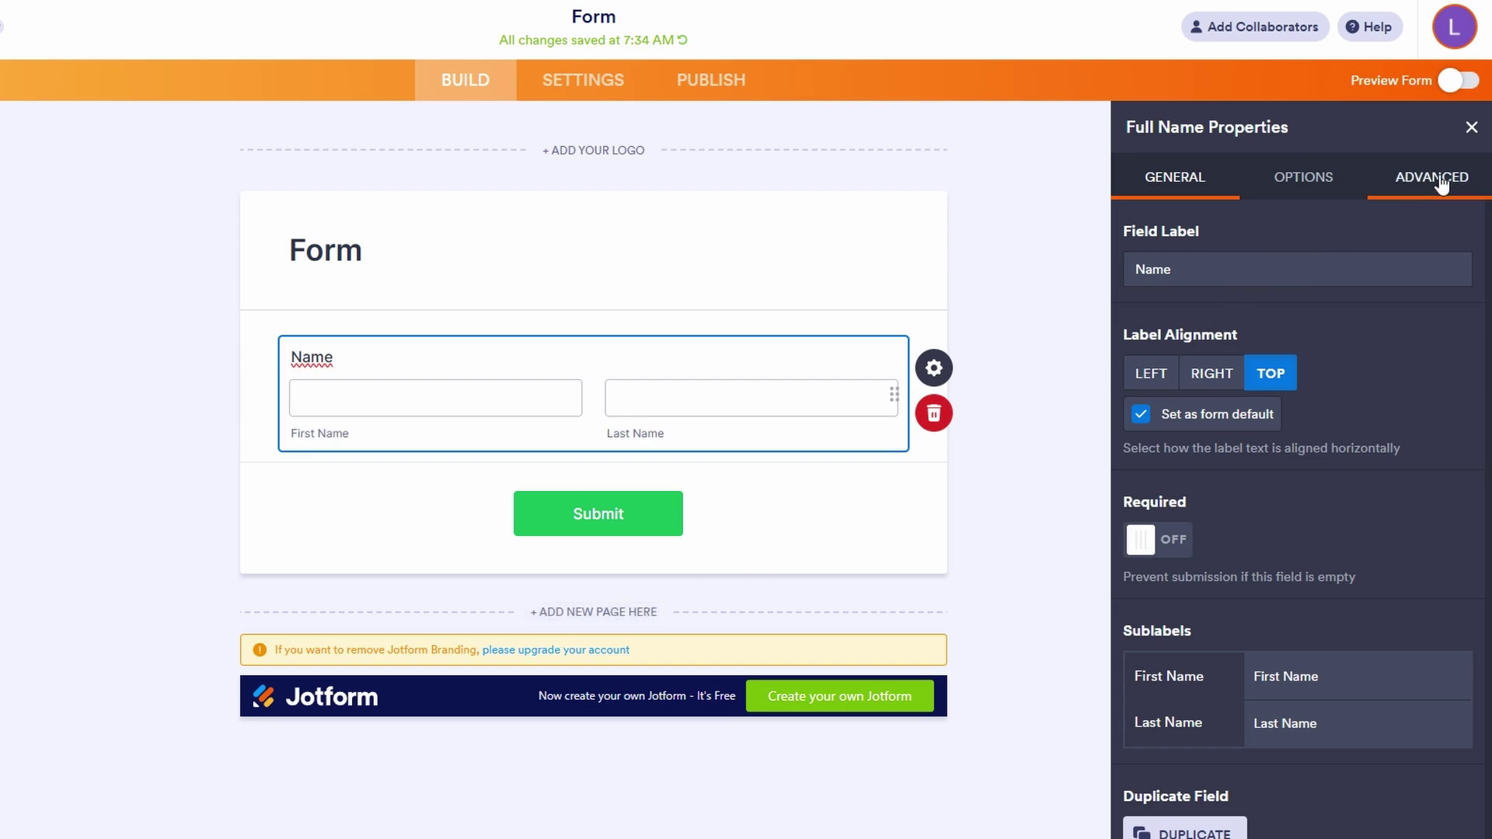
pyautogui.click(1471, 127)
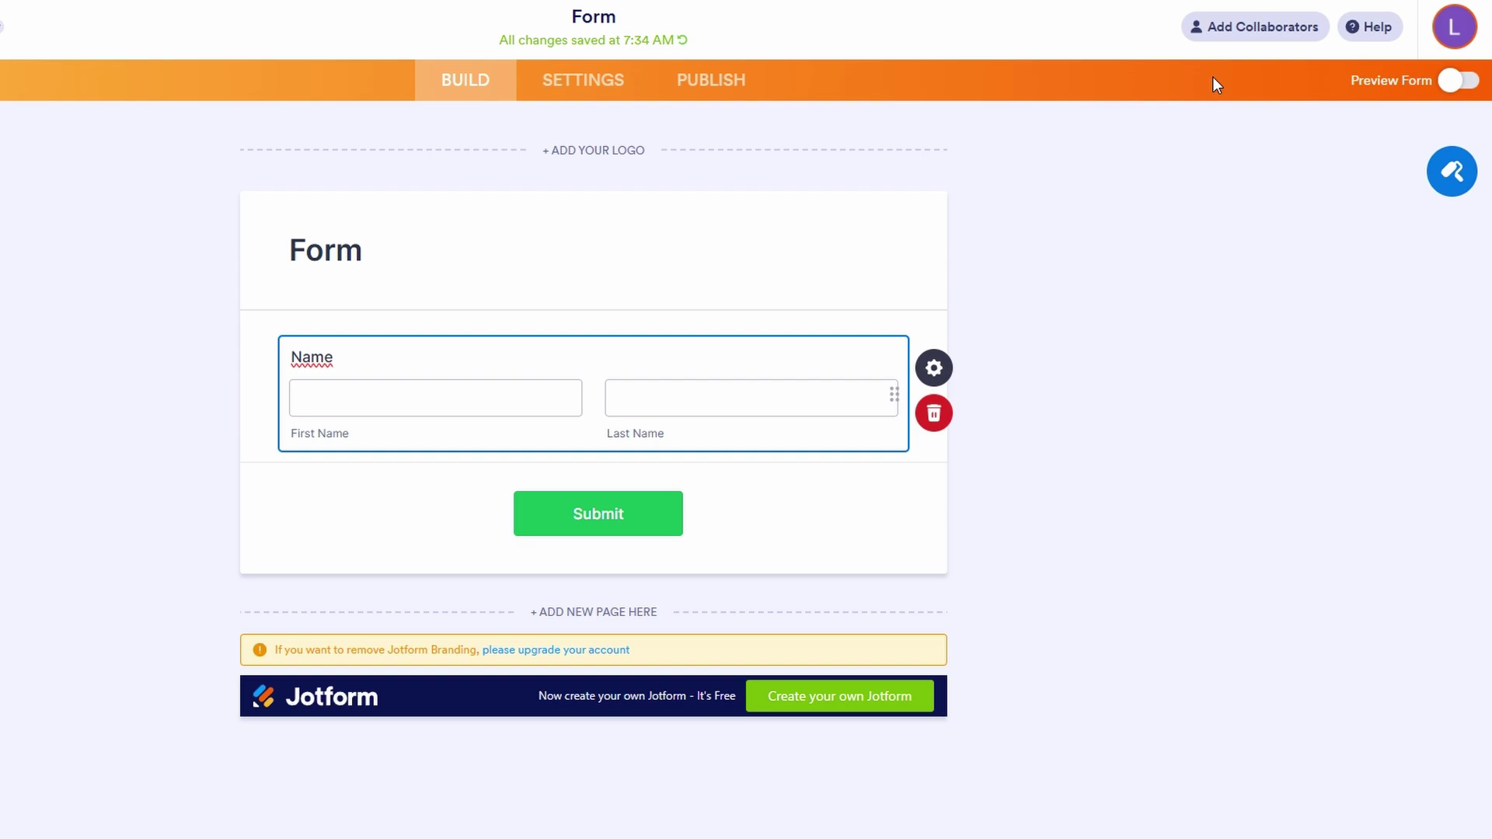
# - Examine the collaboration link options for co-editing the form and close them
pyautogui.click(1238, 42)
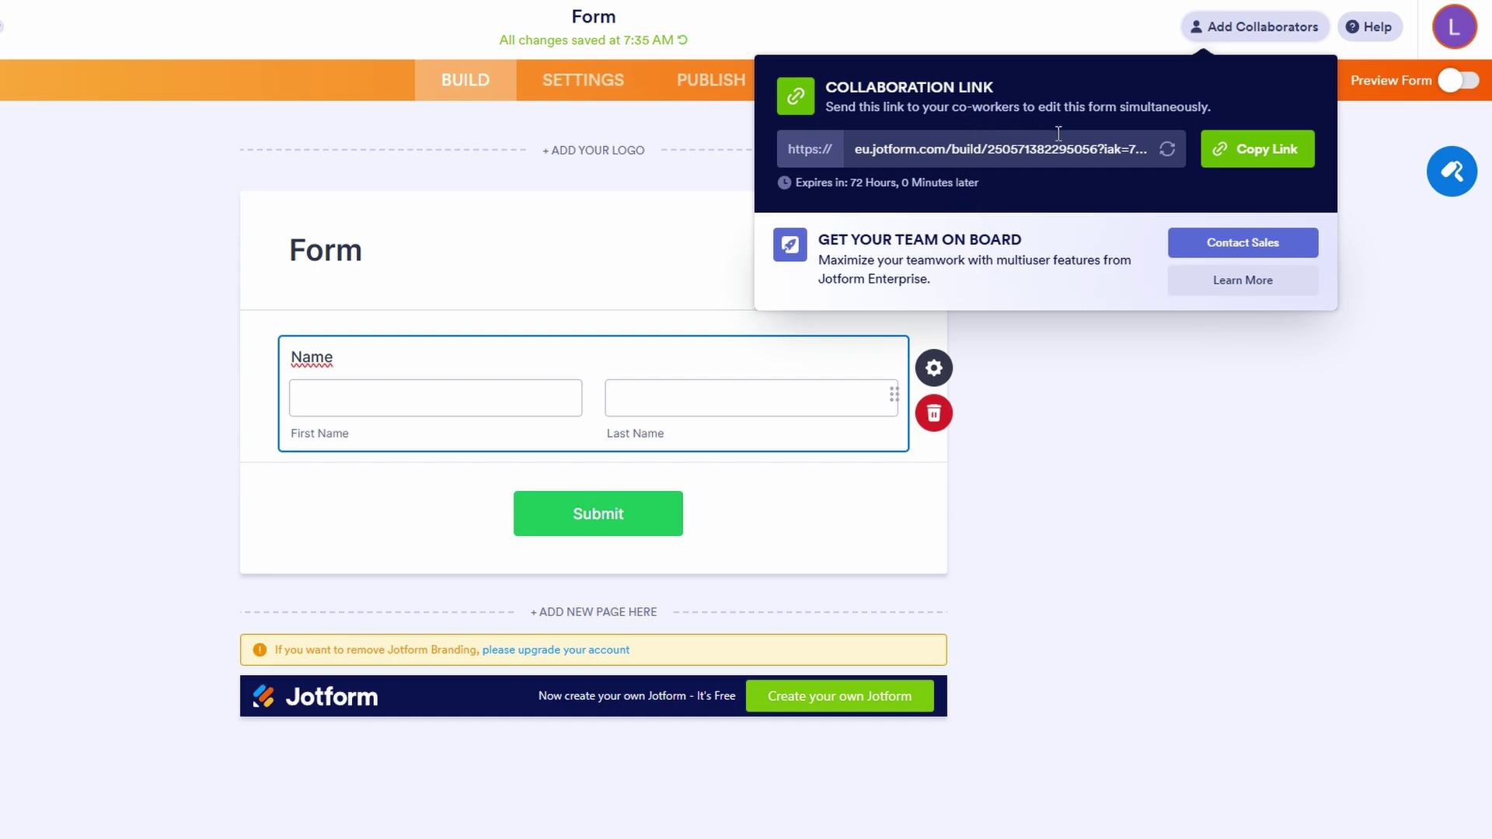
pyautogui.click(1105, 460)
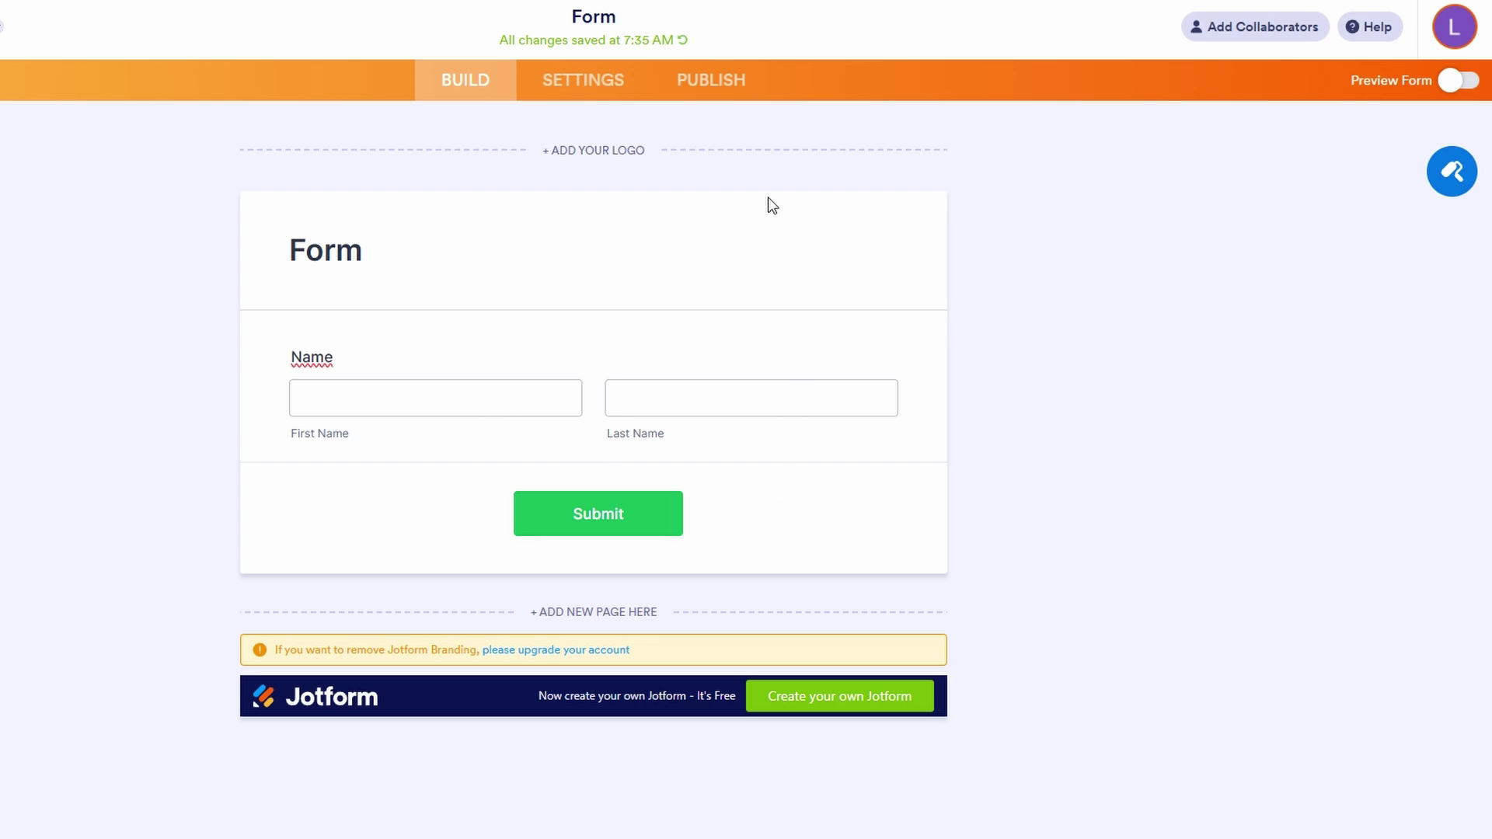
# - Examine the form's settings for status, emails, conditions, thank you page, workflows, Jotform Sign, mobile notifications and integrations
pyautogui.click(571, 91)
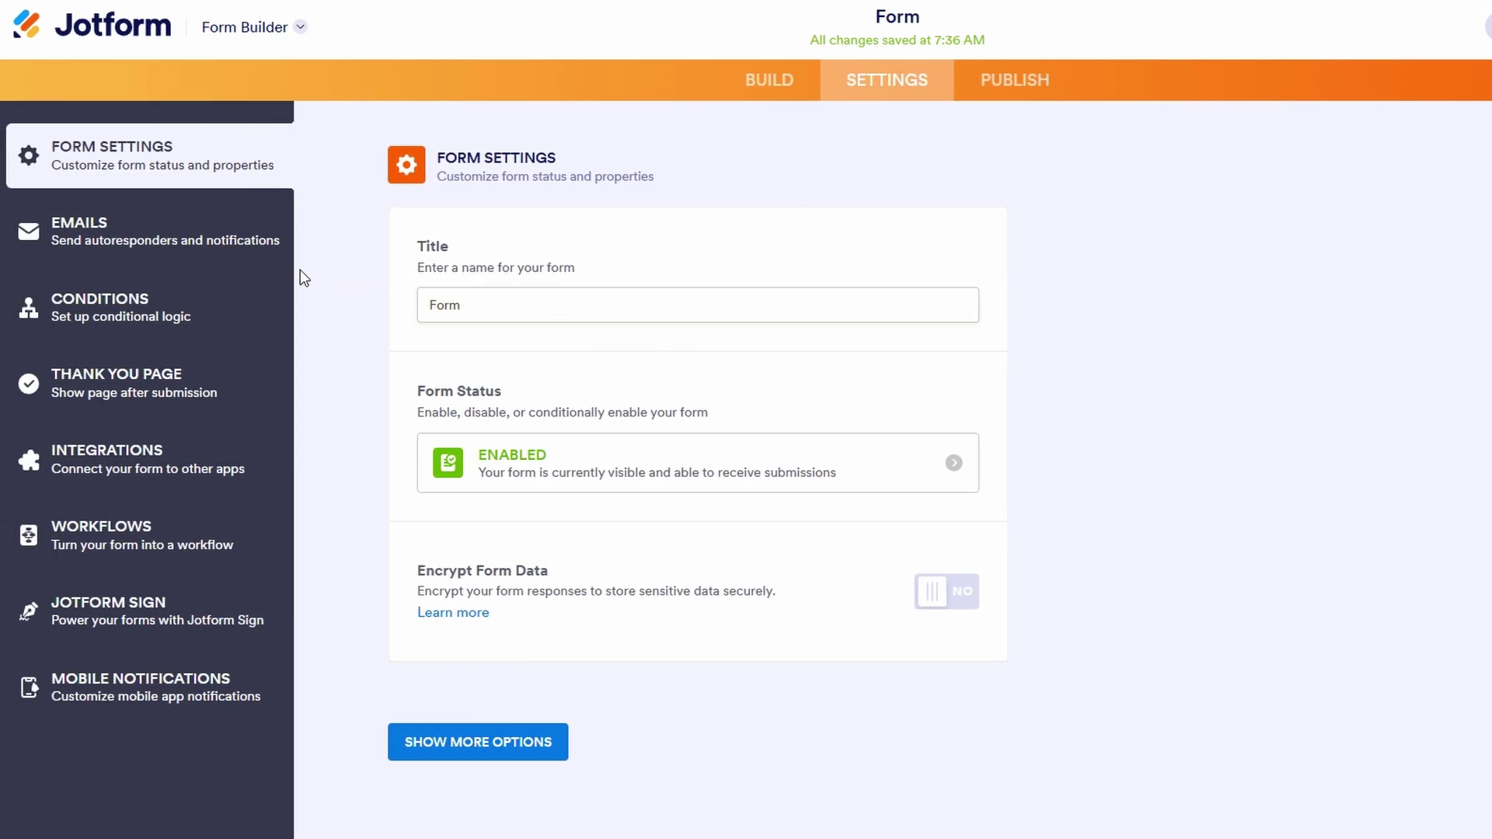
pyautogui.click(212, 261)
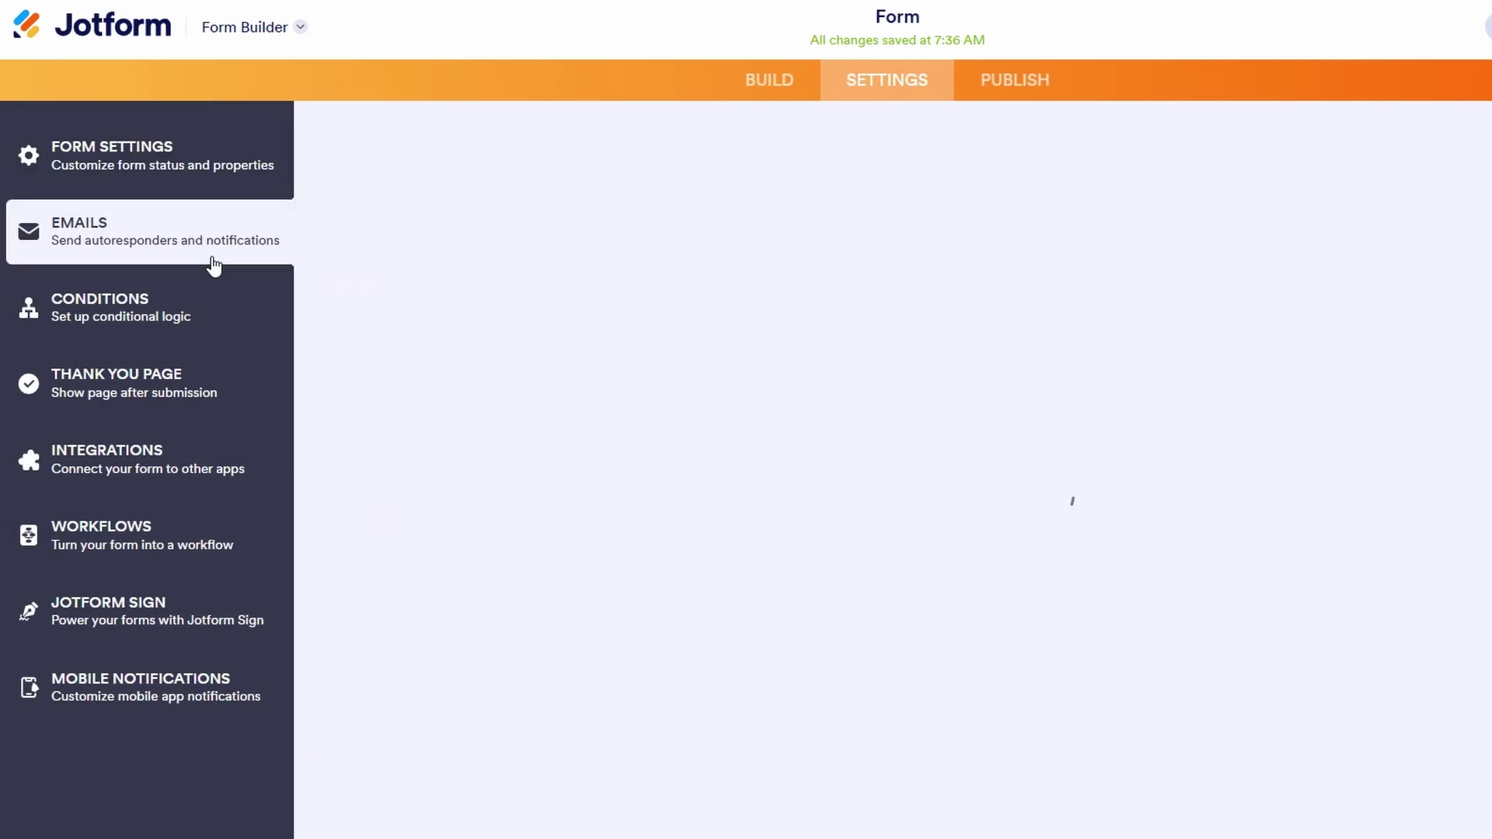
pyautogui.click(192, 326)
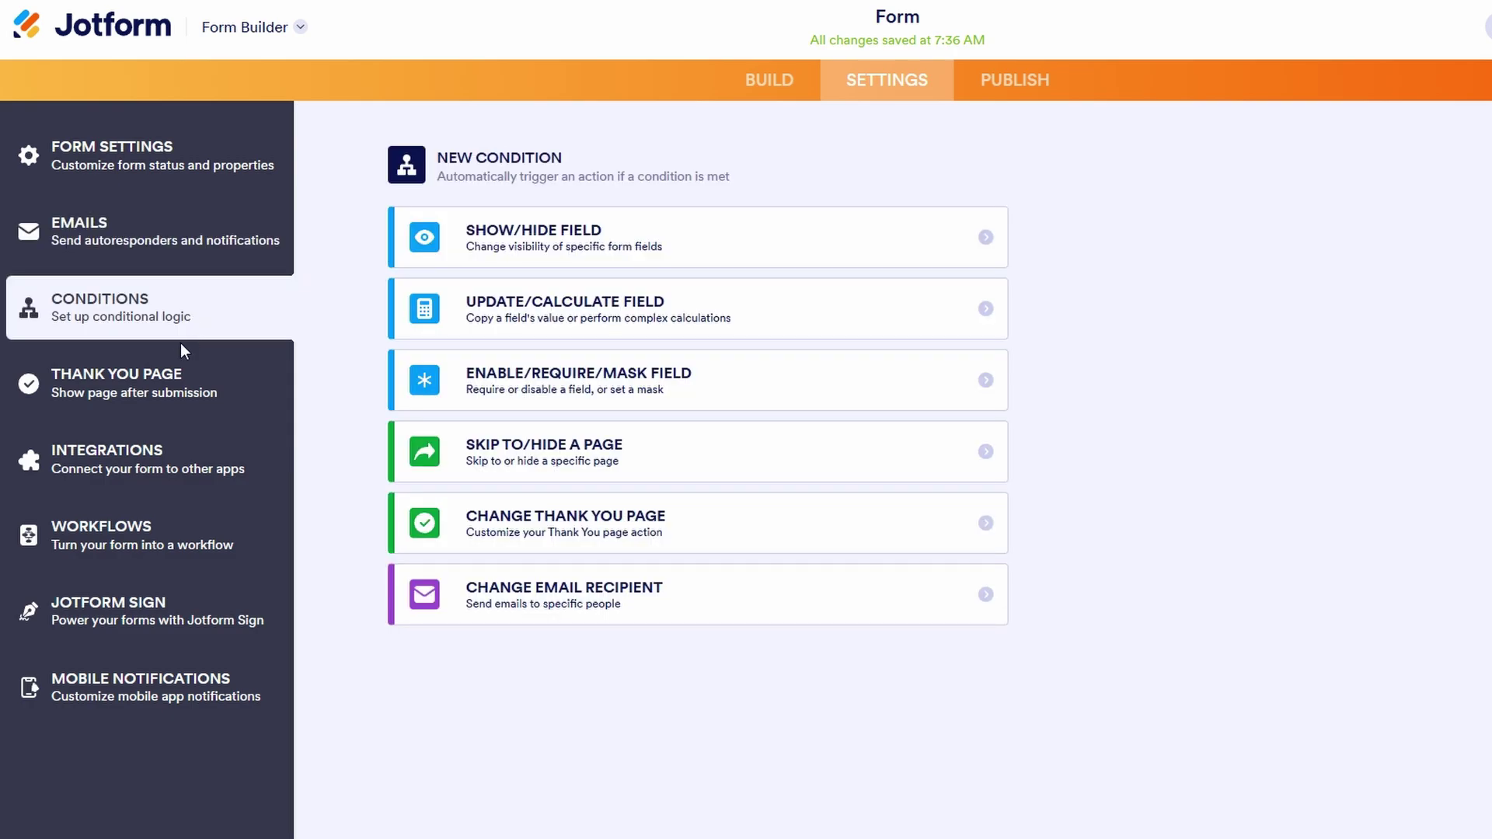
pyautogui.click(177, 376)
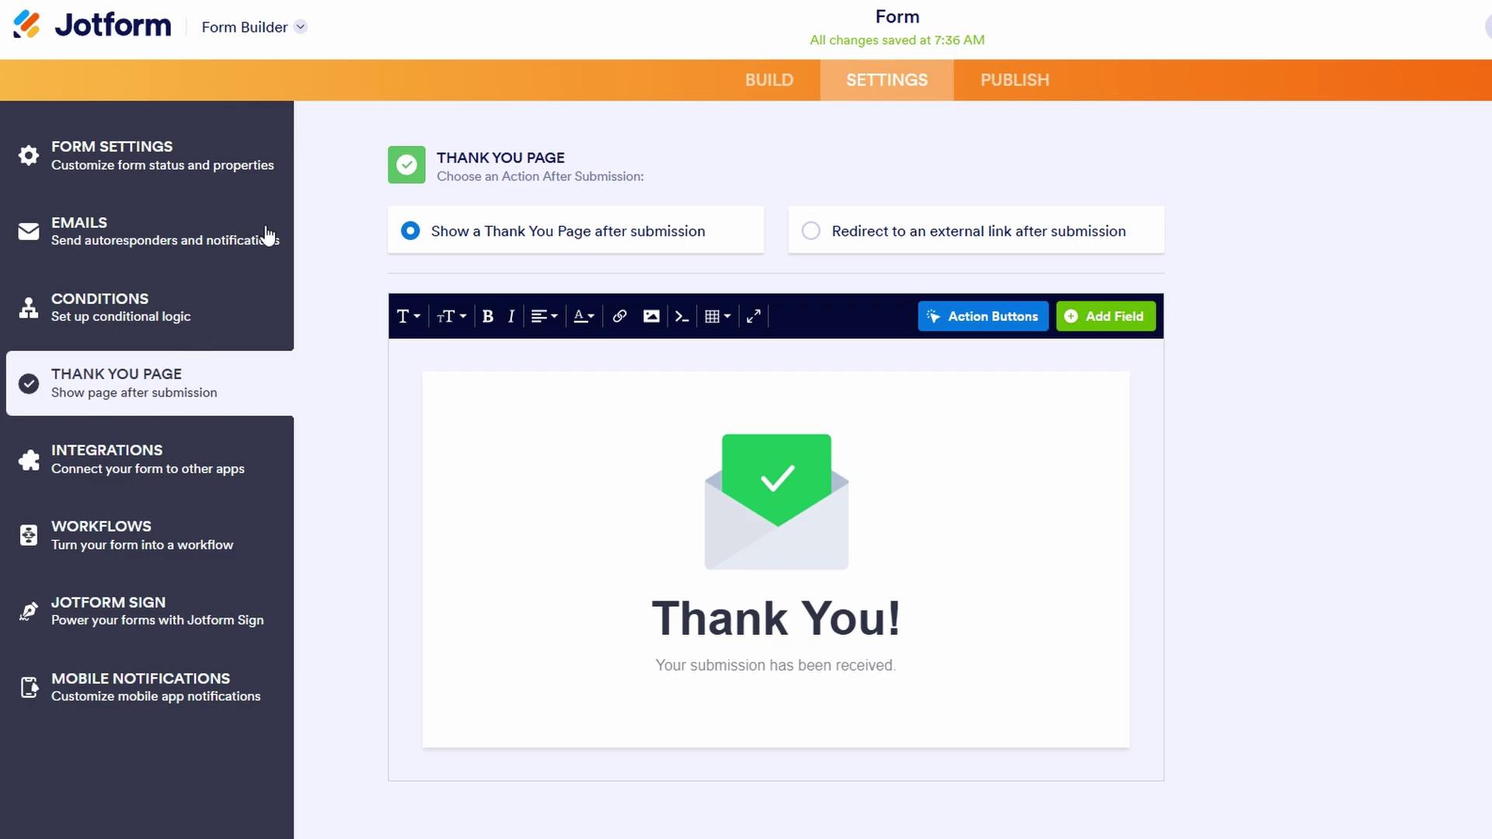
pyautogui.click(67, 235)
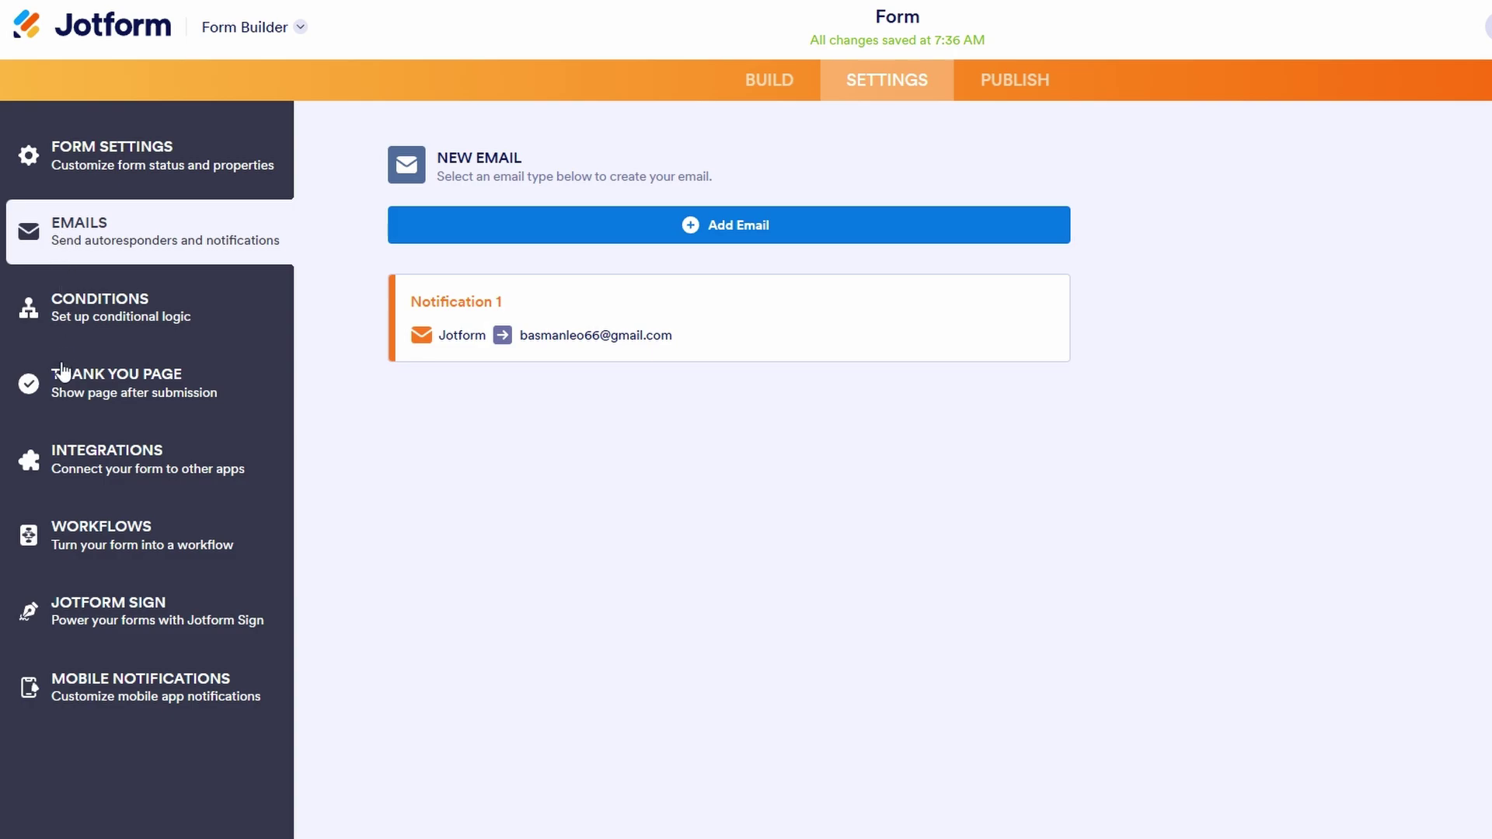
pyautogui.click(80, 521)
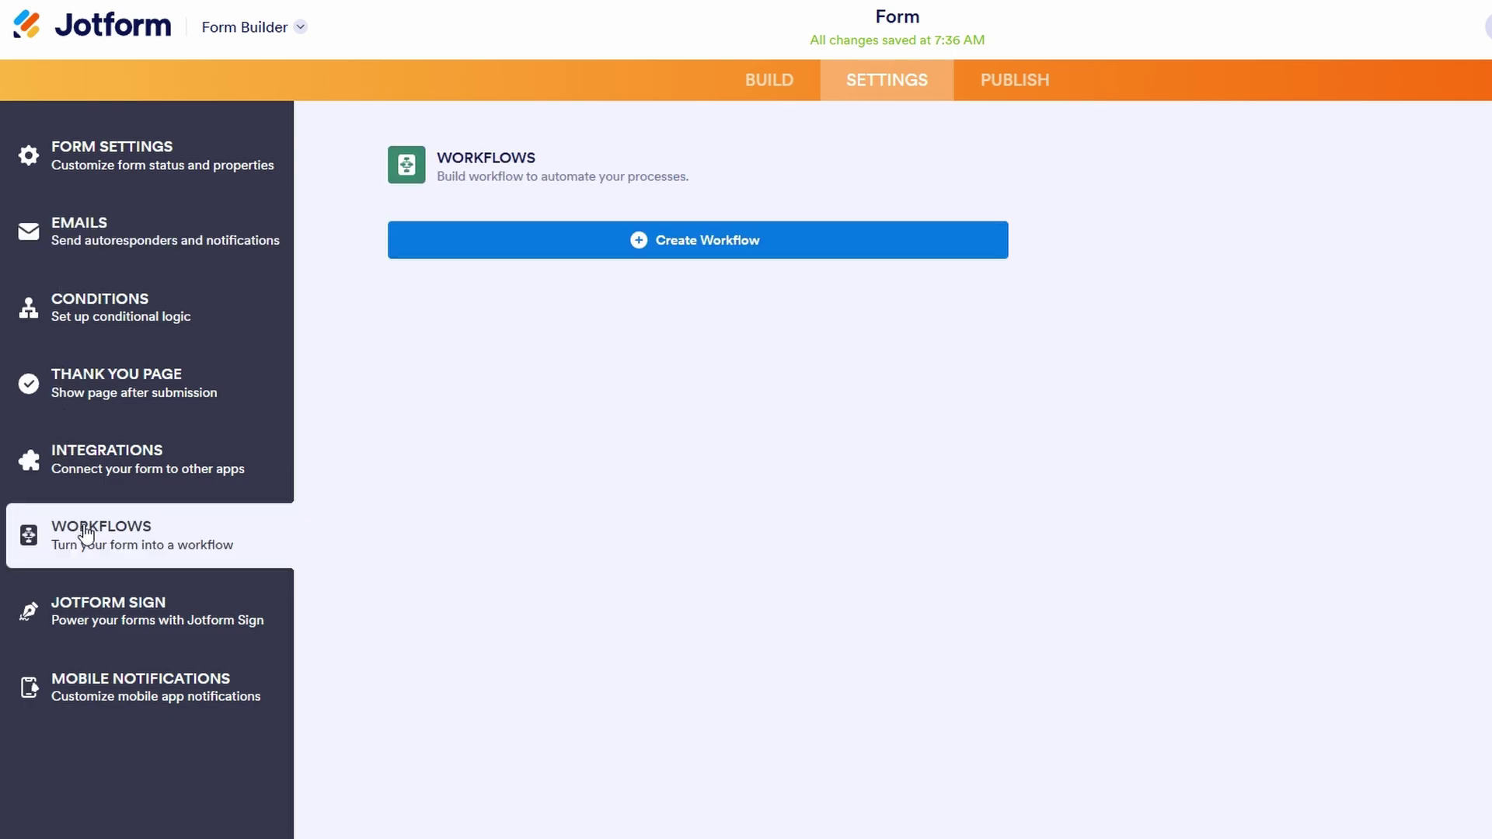
pyautogui.click(104, 598)
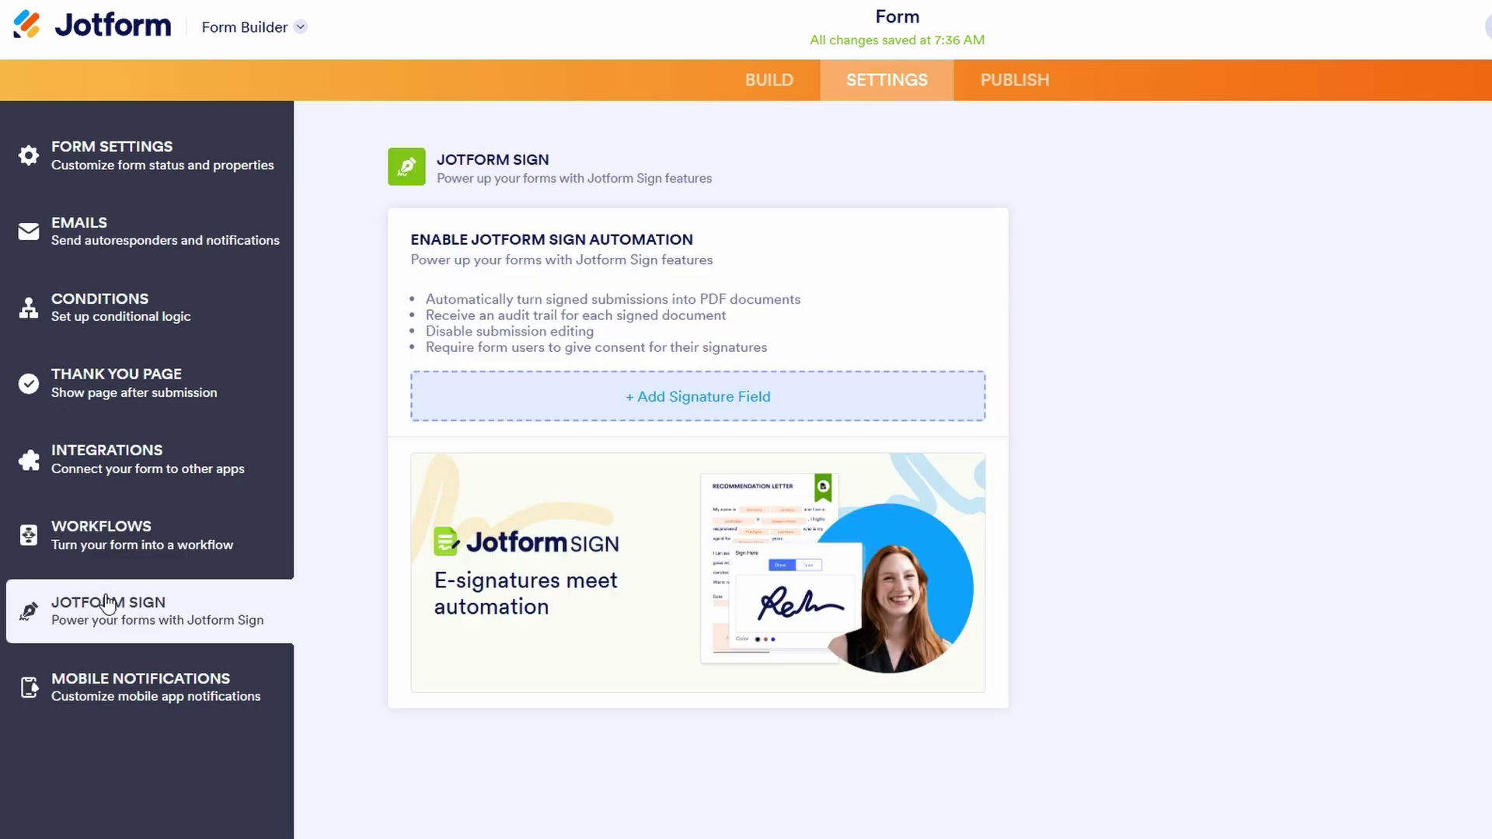
pyautogui.click(178, 680)
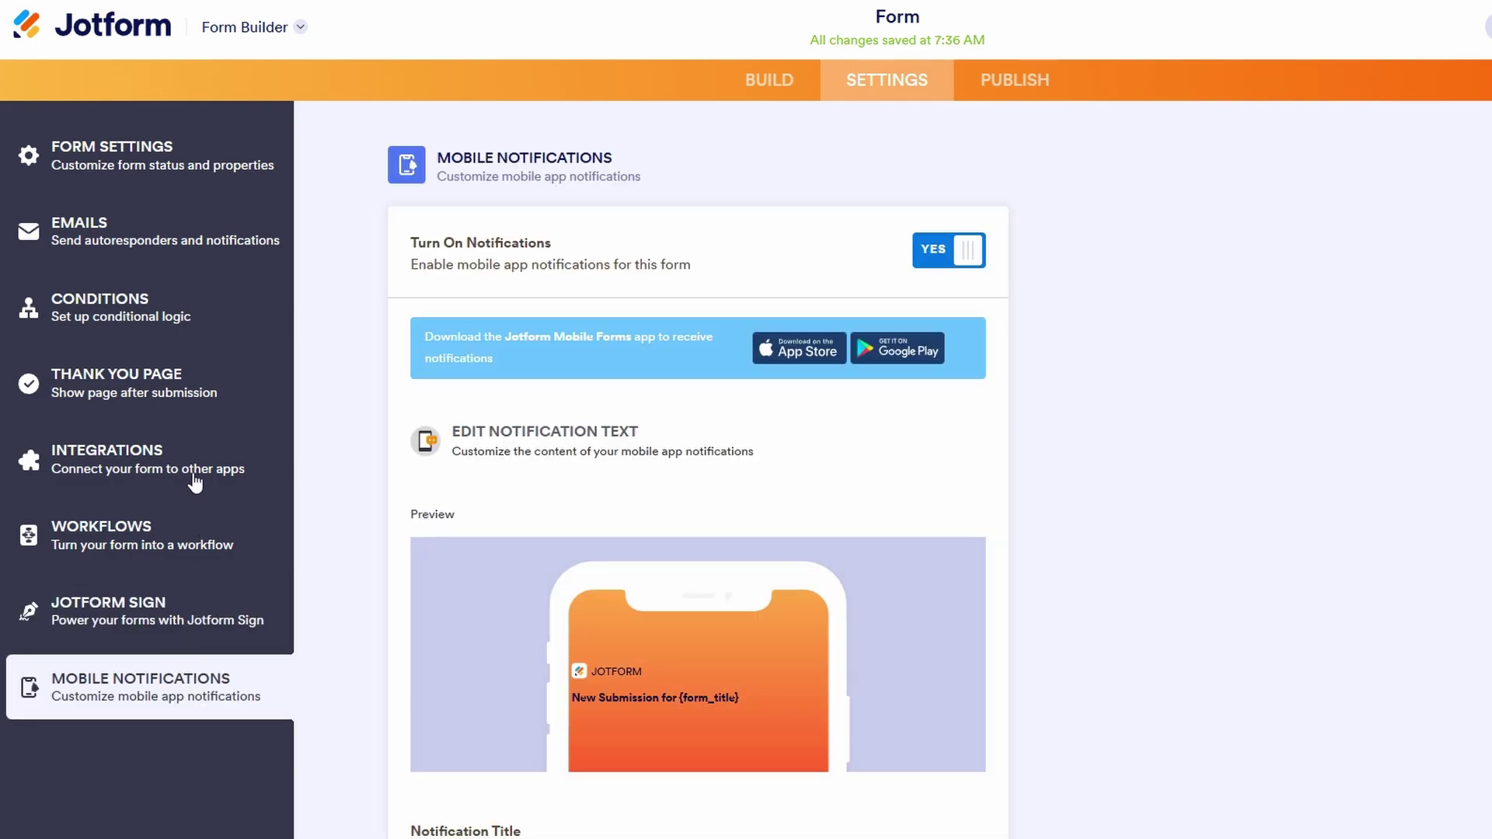
pyautogui.click(145, 453)
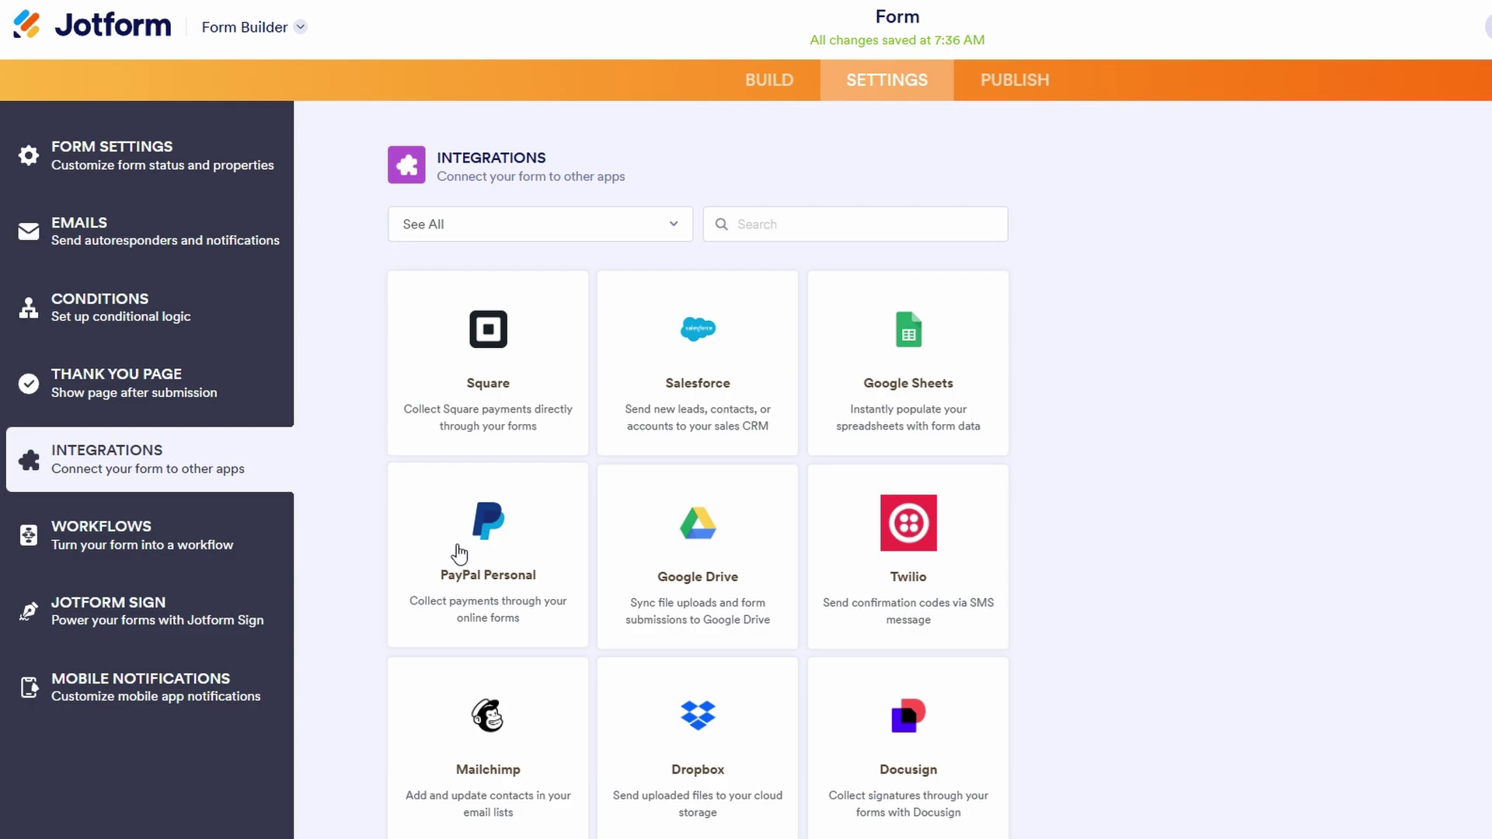
pyautogui.click(606, 221)
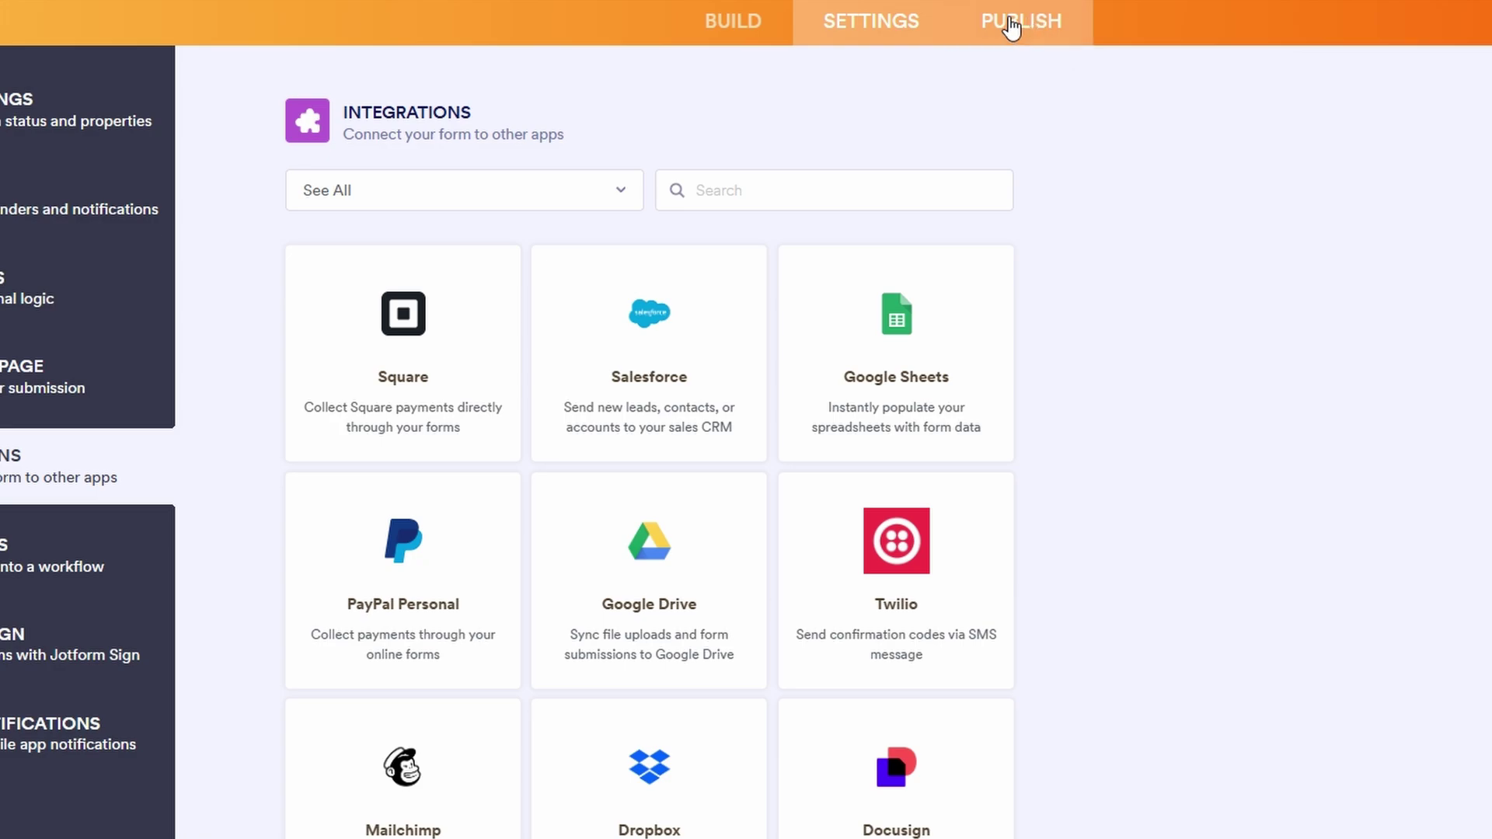
# - Examine the form's publishing options, covering the direct link, social sharing, form assignment and web page embedding
pyautogui.click(1010, 27)
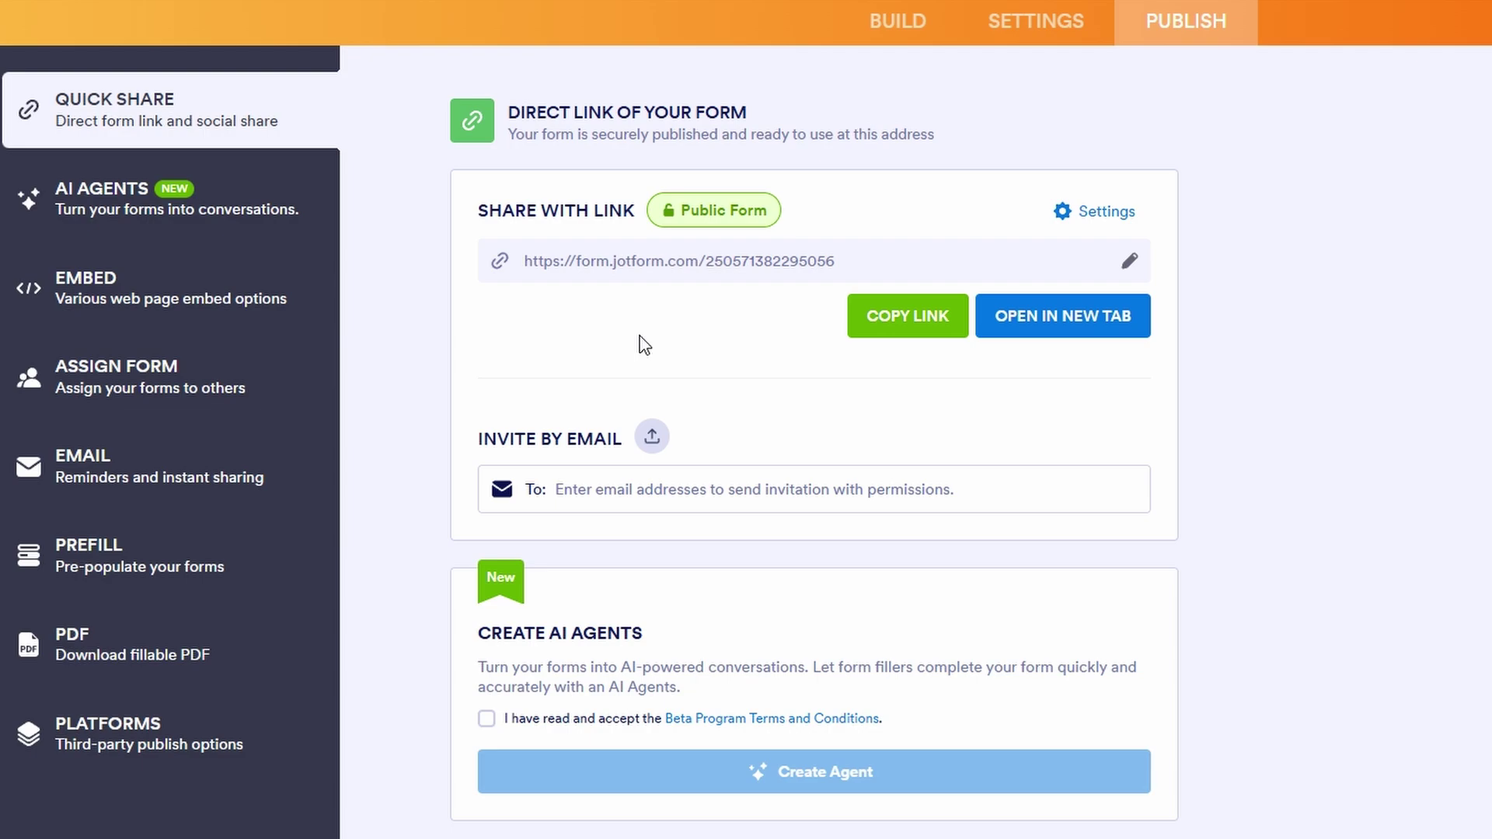
pyautogui.scroll(-3, 644, 345)
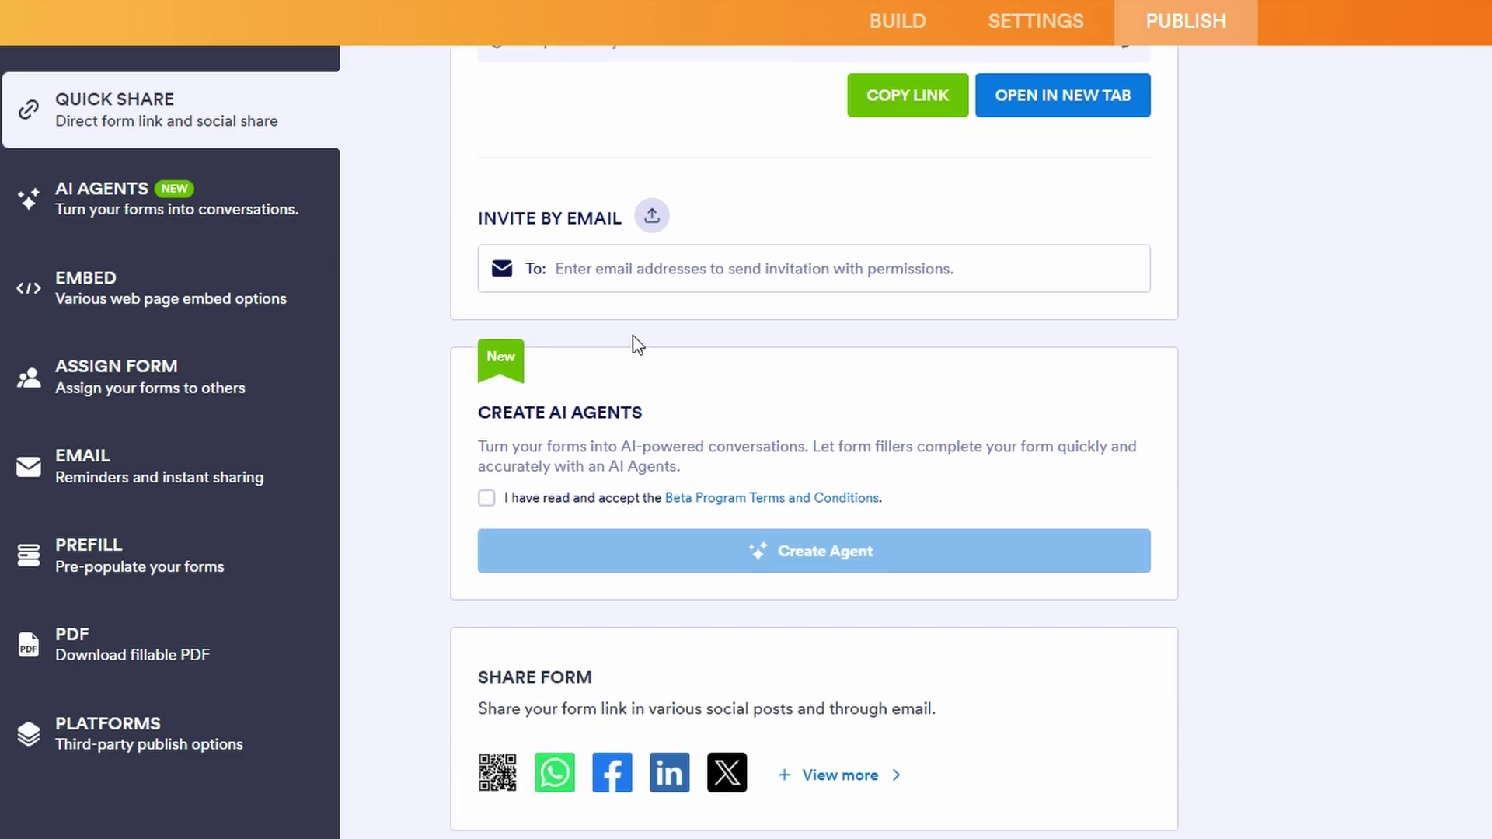
pyautogui.click(249, 384)
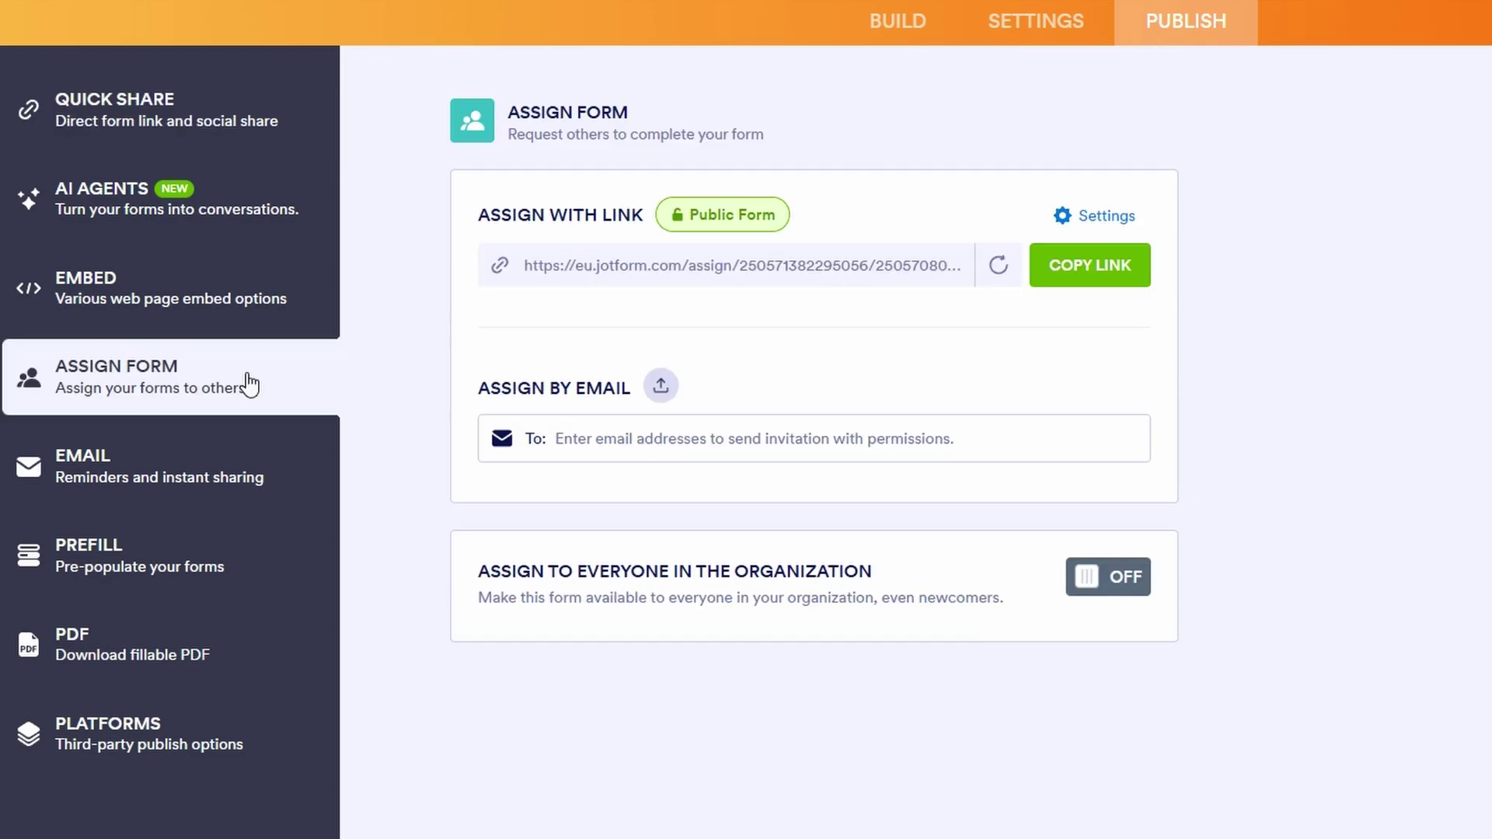
pyautogui.click(237, 314)
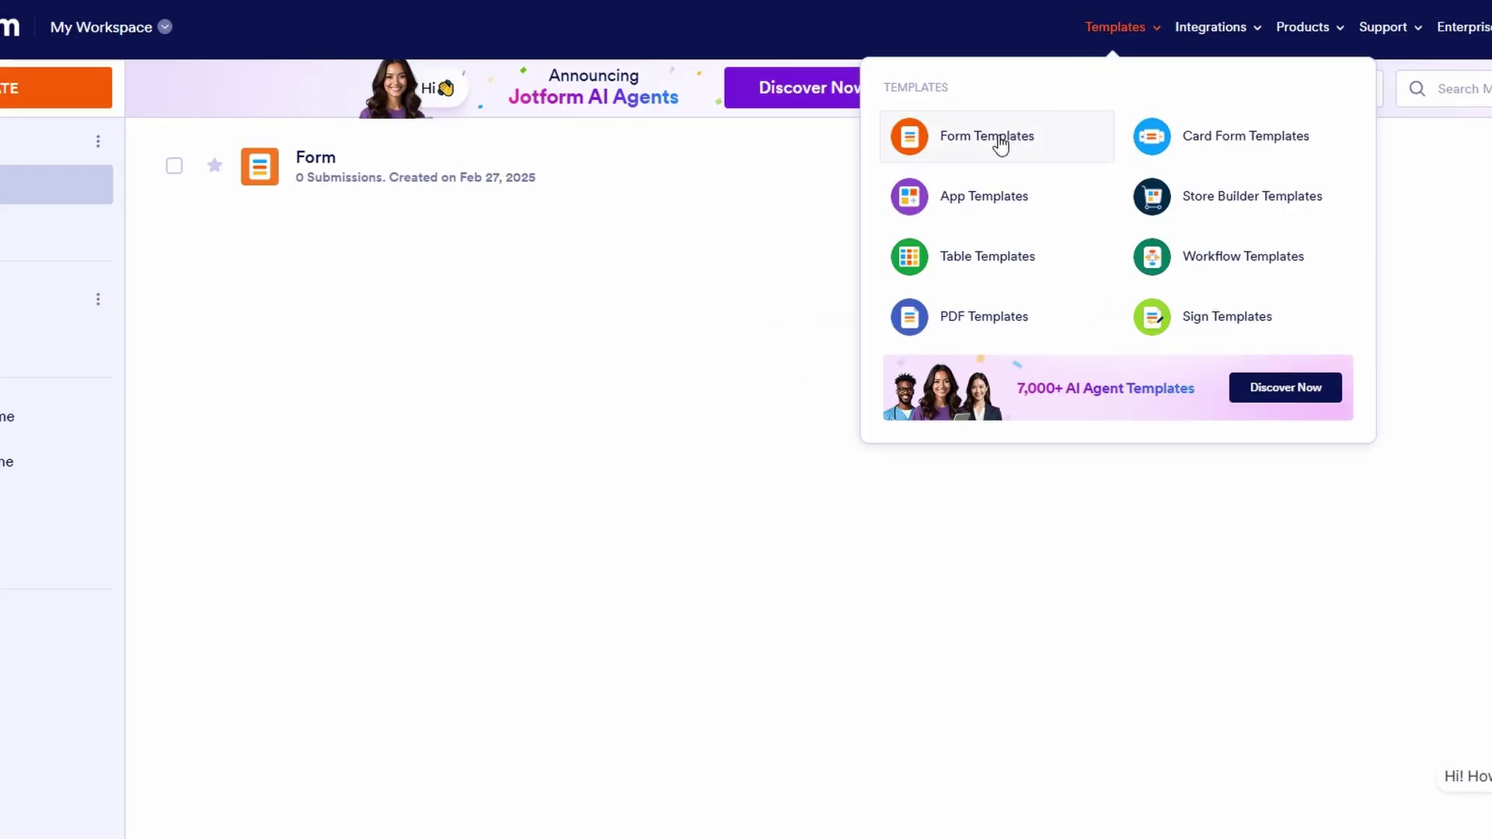
# - Browse the online form templates, filter them to Application Forms and look at the Online Job Application Form thumbnail
pyautogui.click(1001, 142)
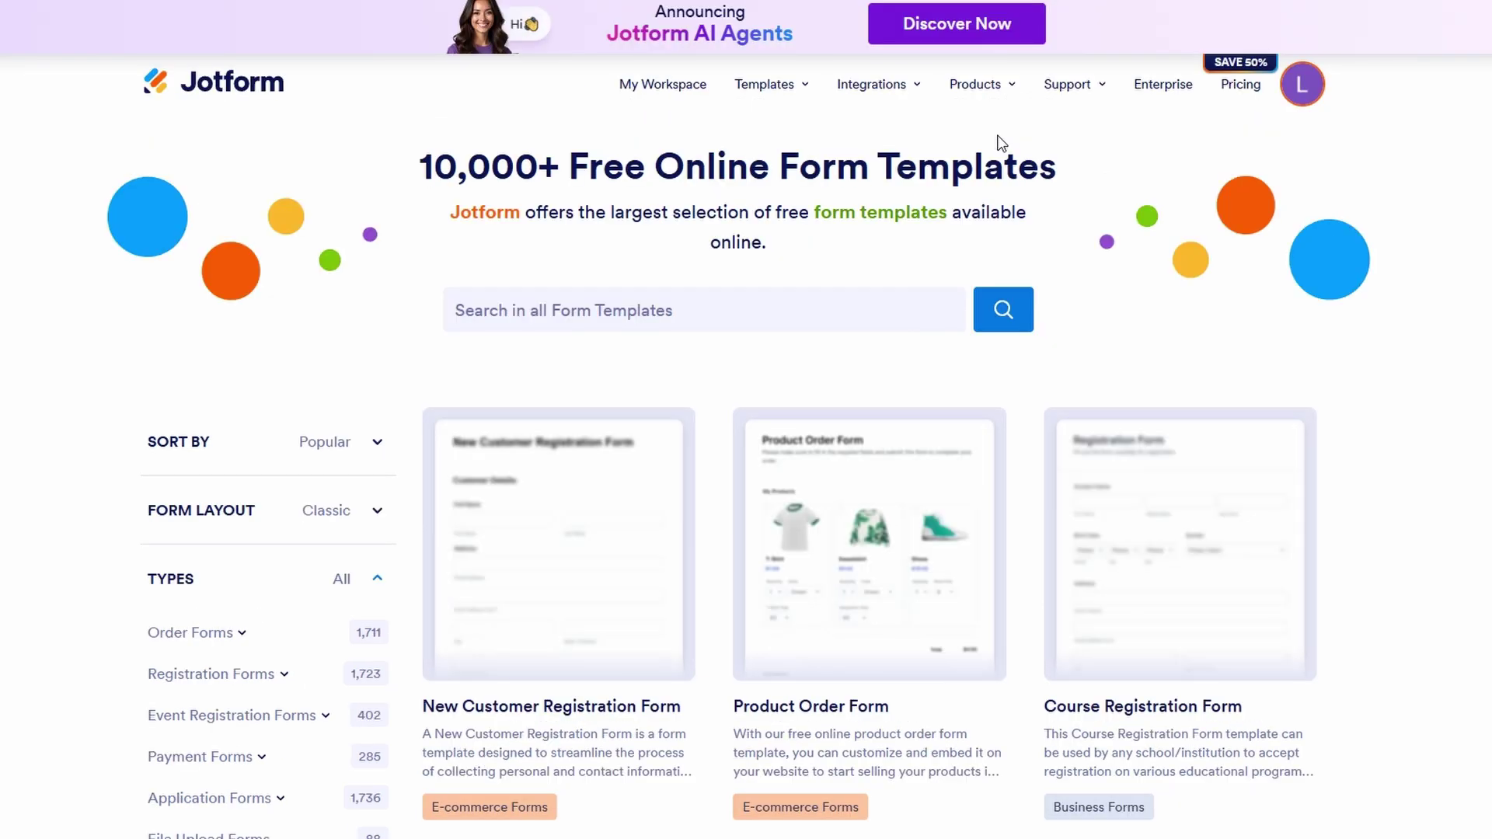
pyautogui.scroll(-1, 1049, 143)
pyautogui.scroll(-2, 466, 388)
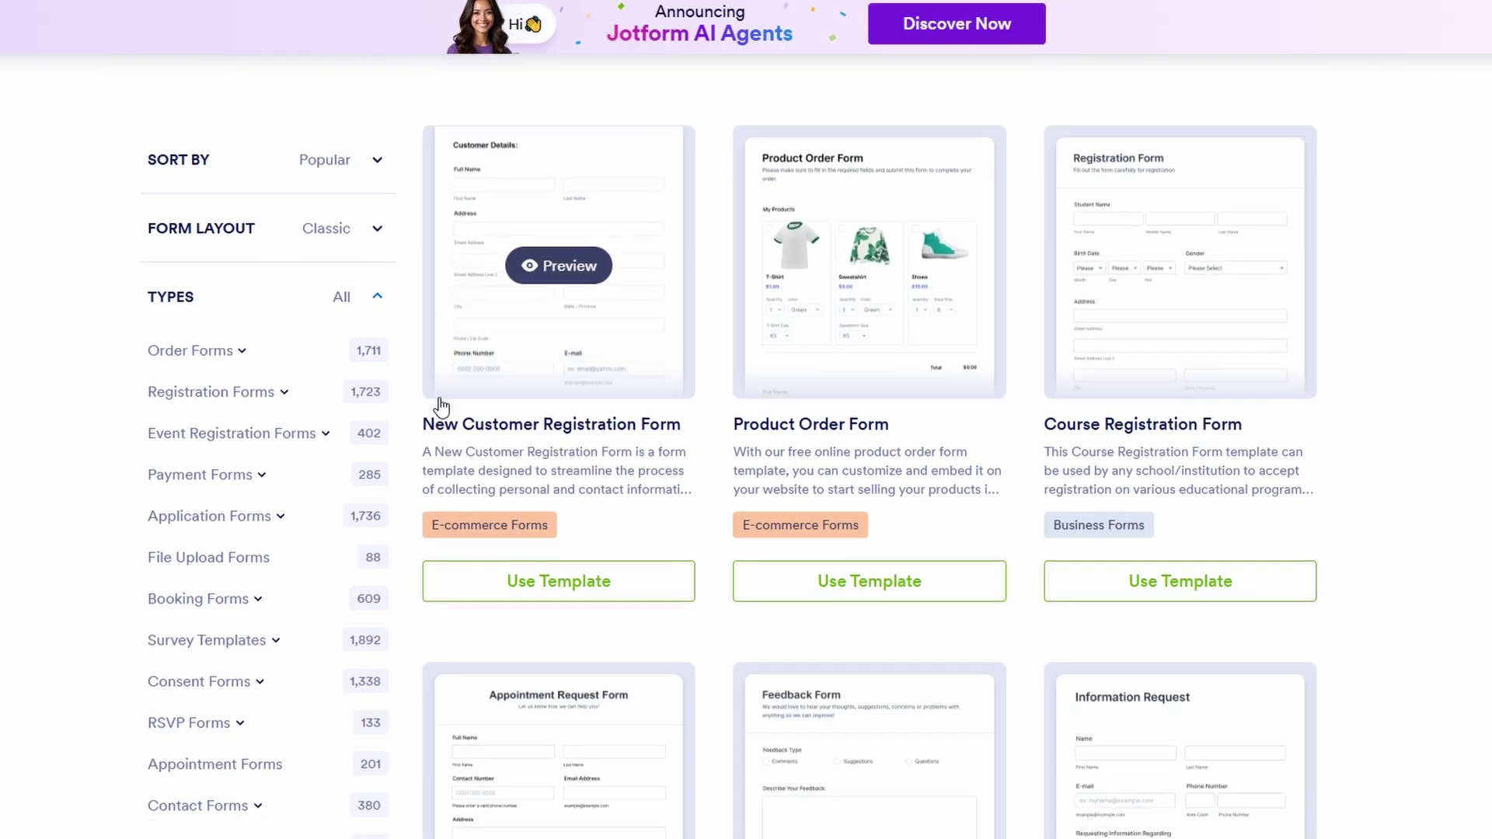
pyautogui.click(281, 520)
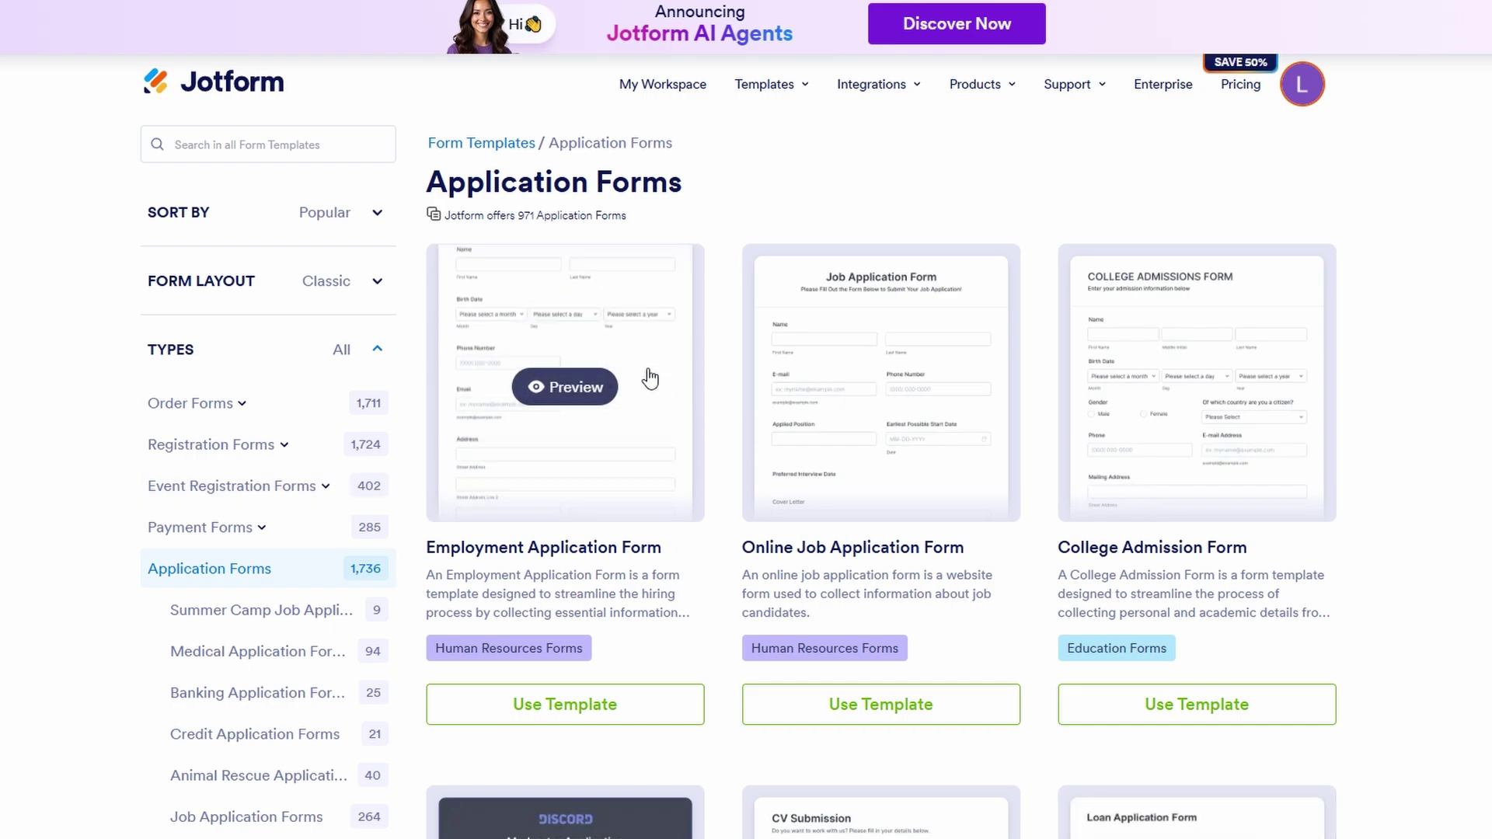
pyautogui.moveTo(932, 388)
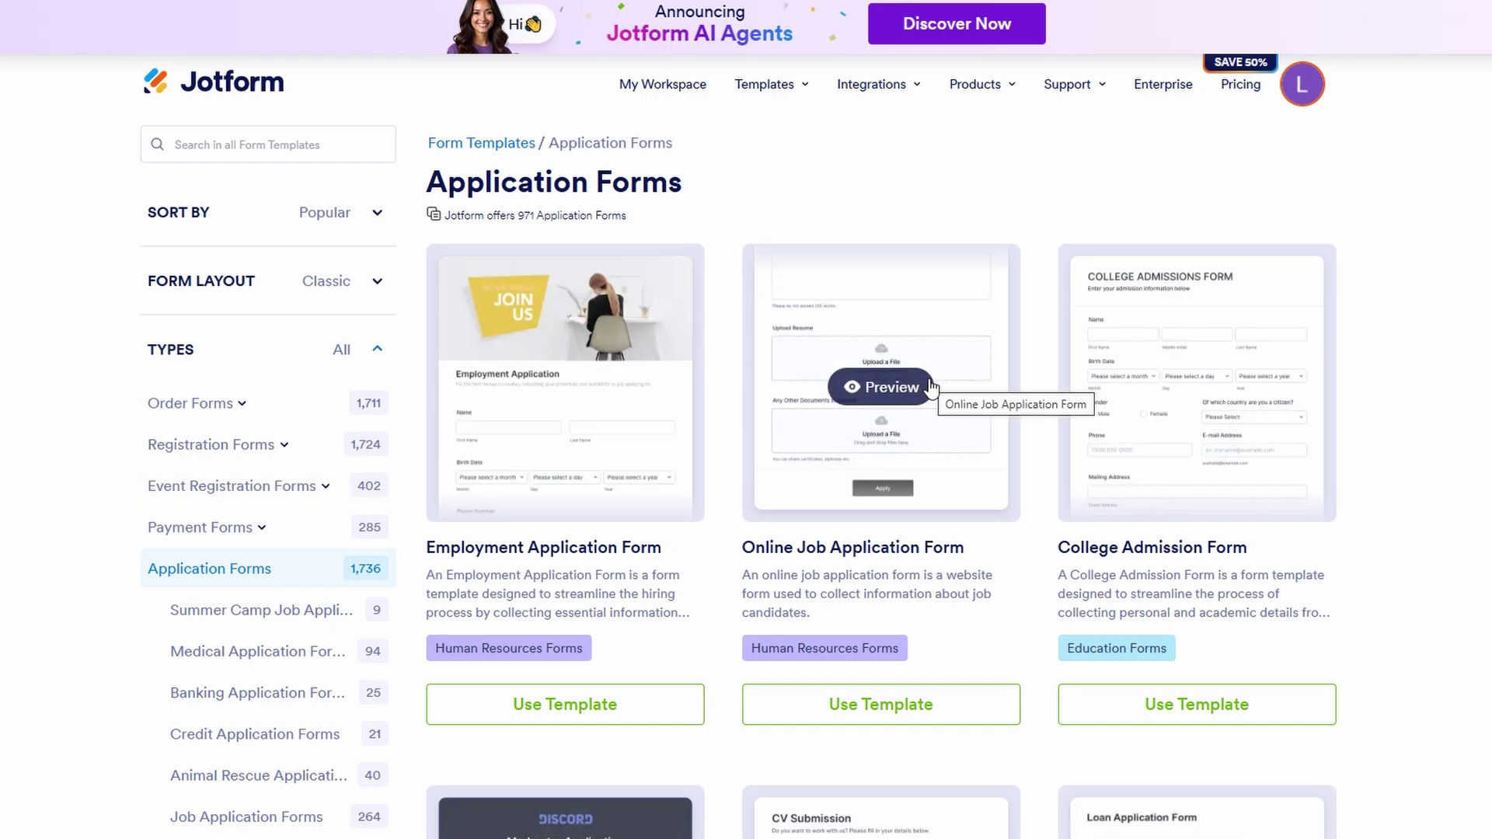
# - Create a form from the Employment Application Form template and review its fields in the Form Builder
pyautogui.click(583, 707)
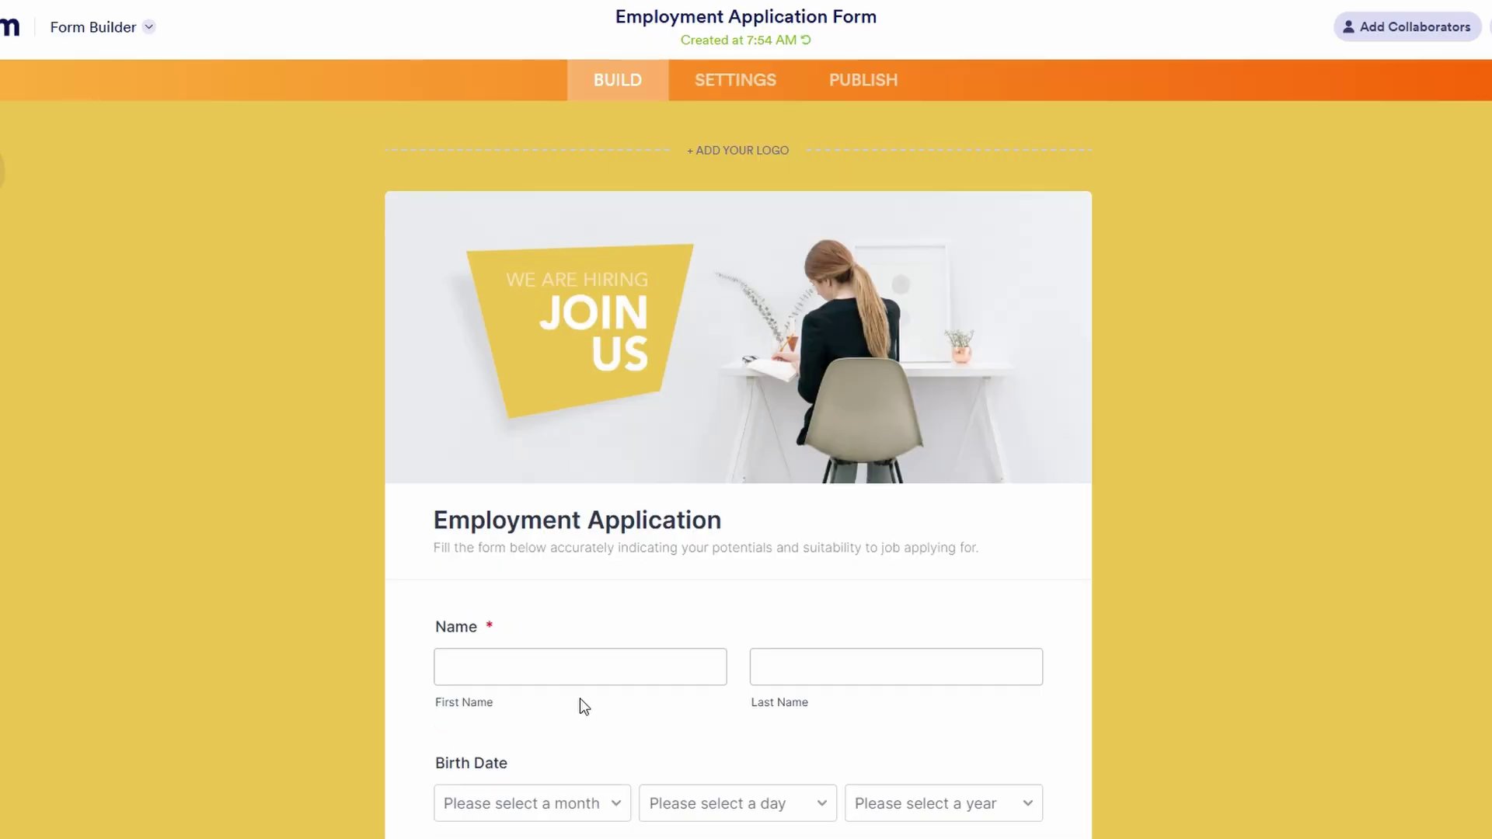
pyautogui.scroll(-8, 598, 659)
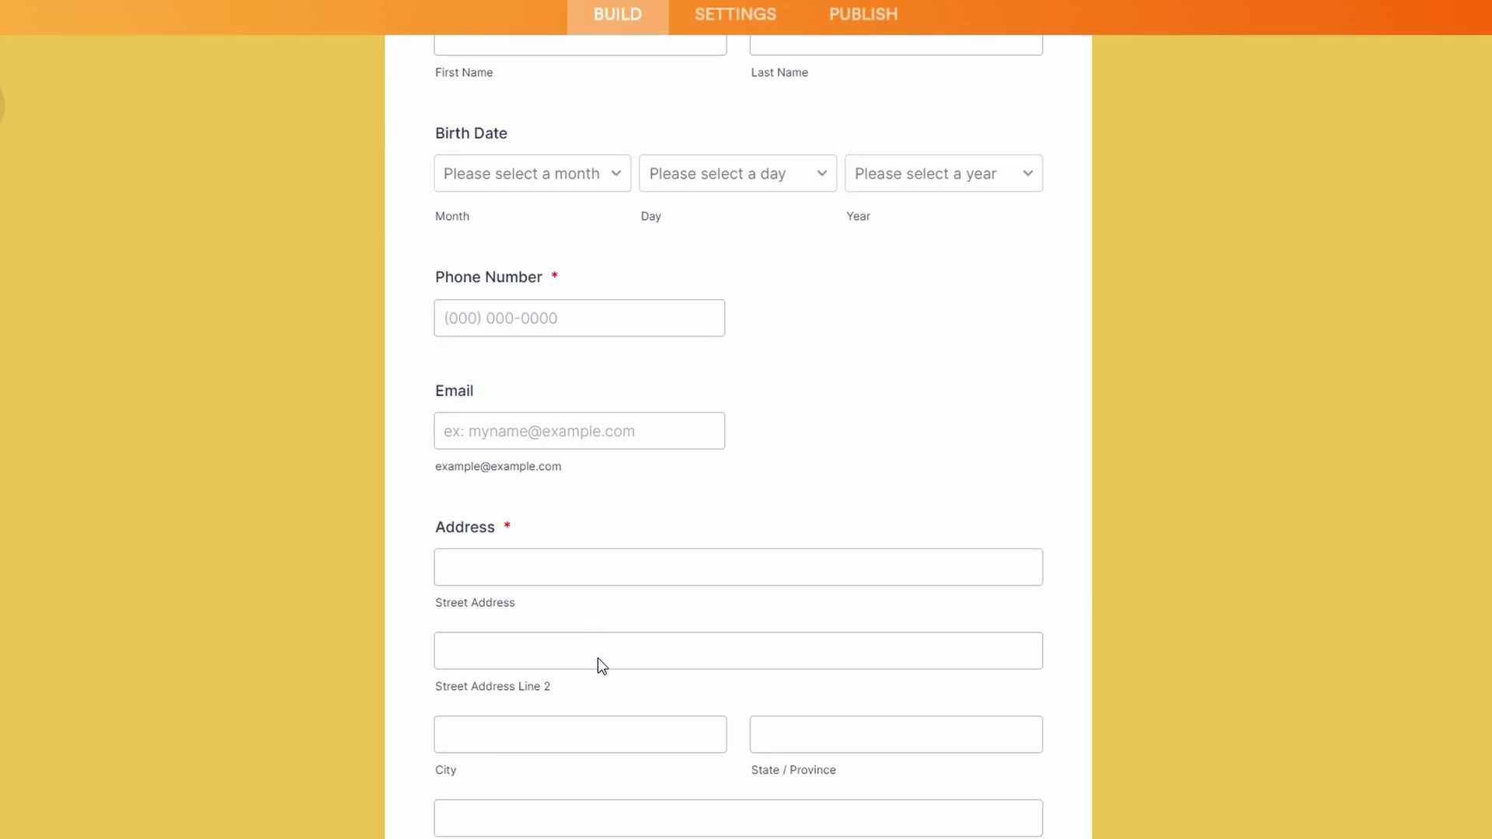
pyautogui.scroll(5, 598, 658)
pyautogui.scroll(3, 599, 659)
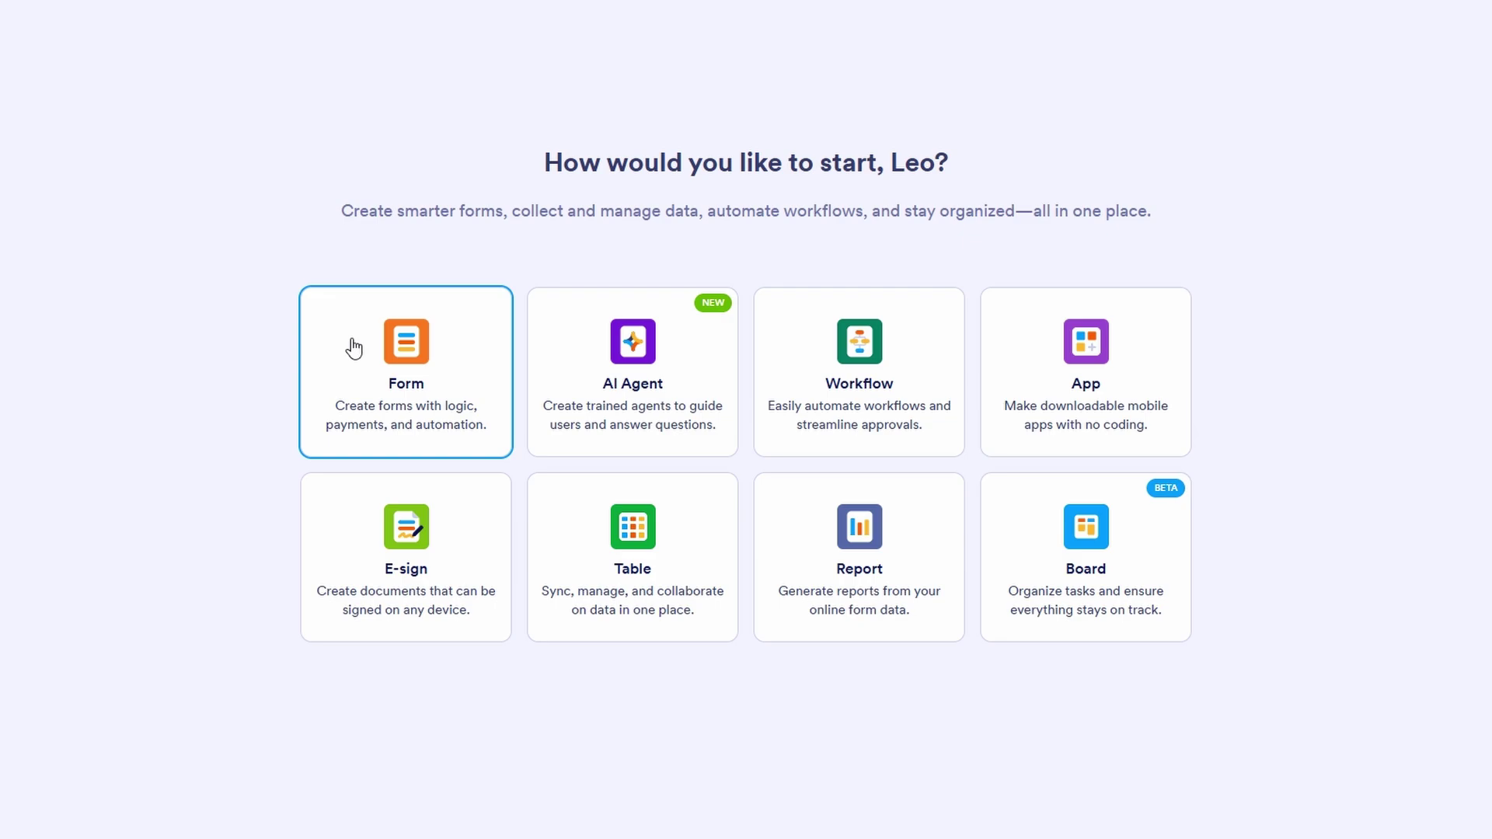
# - Select the Employment Application Form in the workspace, examine its additional publishing, data and form actions, and close them
pyautogui.click(347, 342)
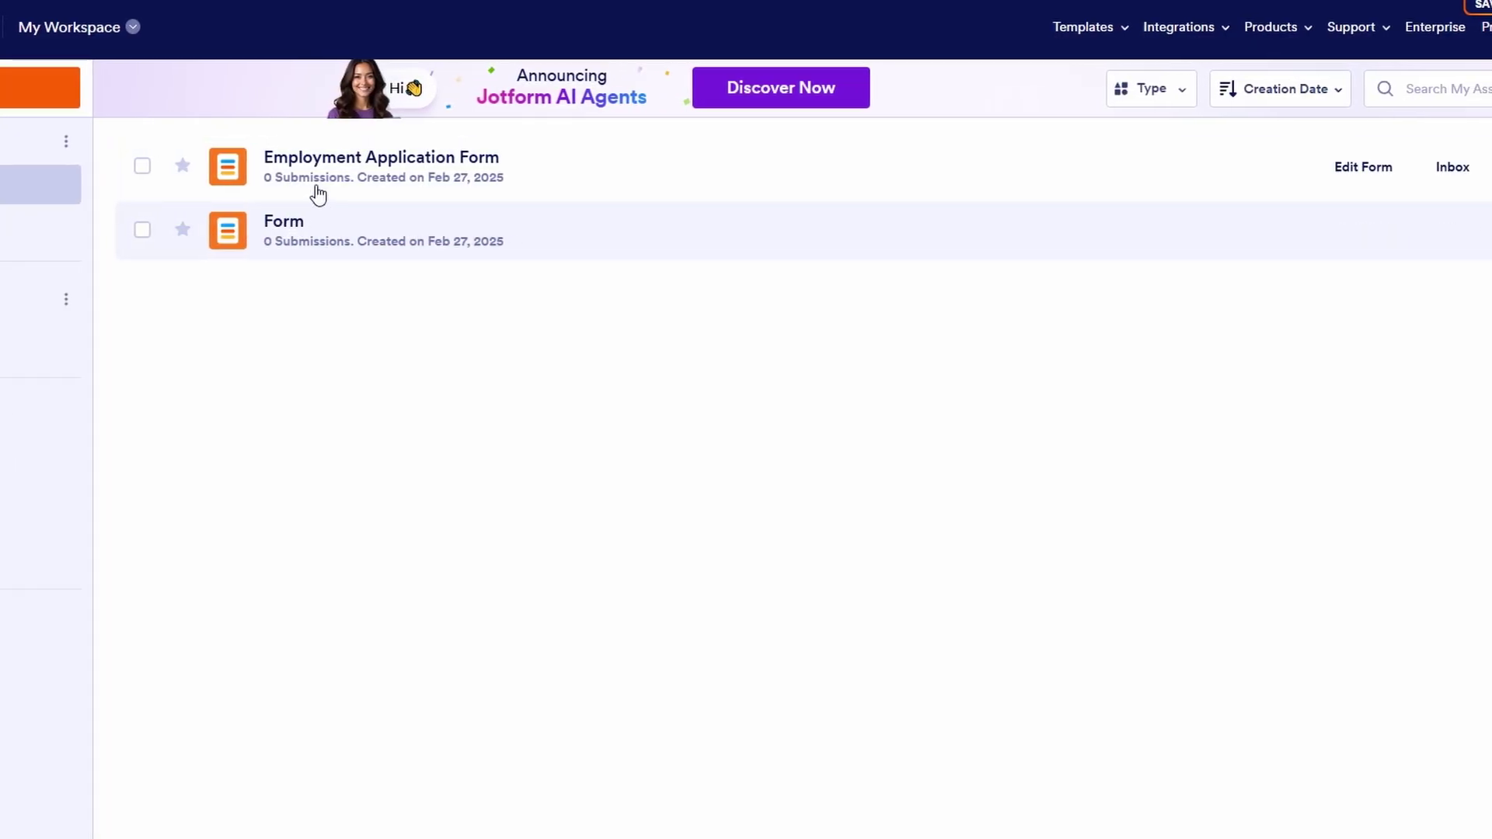
pyautogui.click(365, 165)
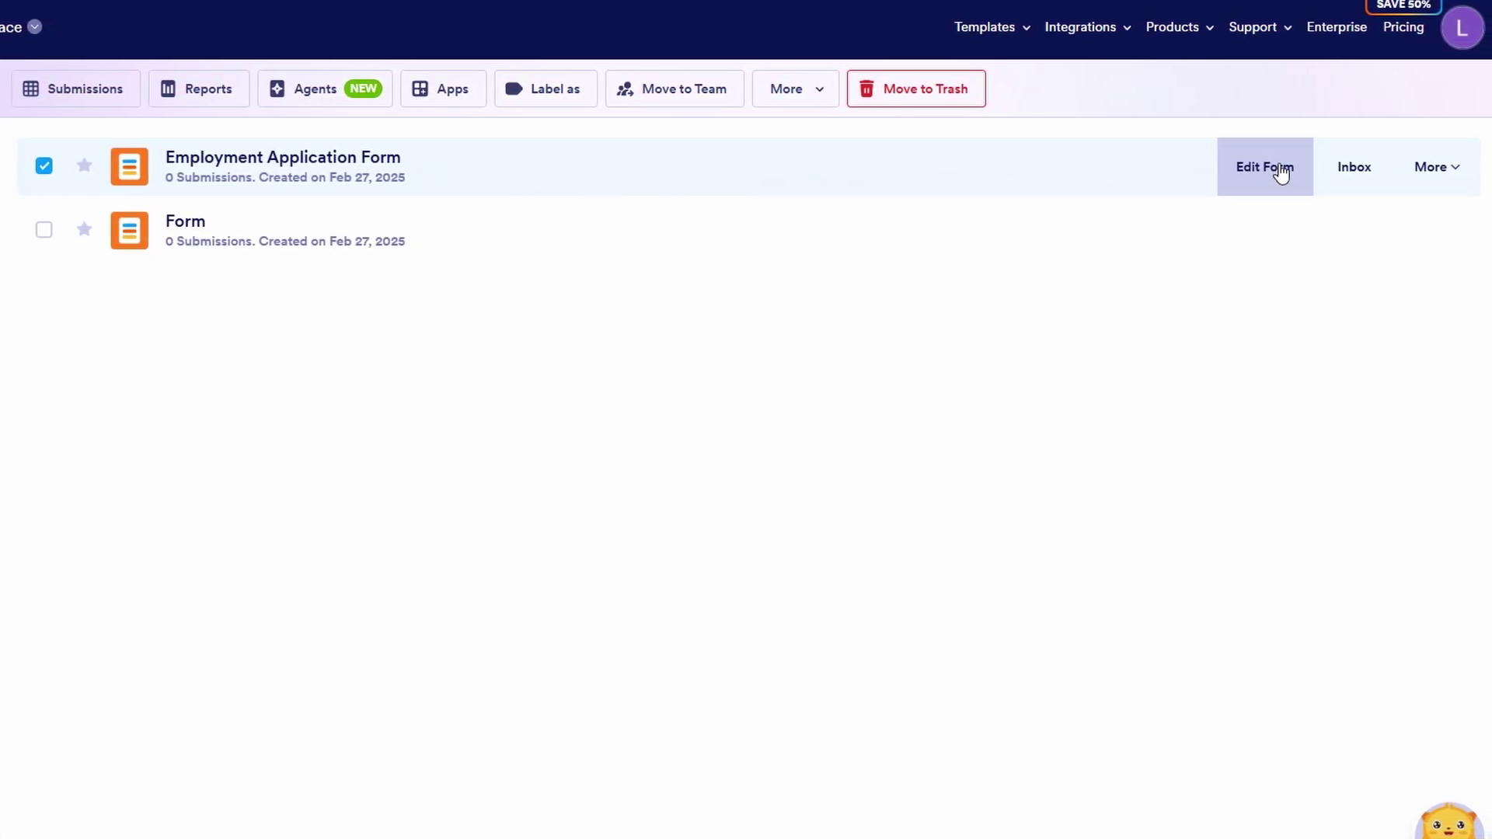
pyautogui.click(1447, 169)
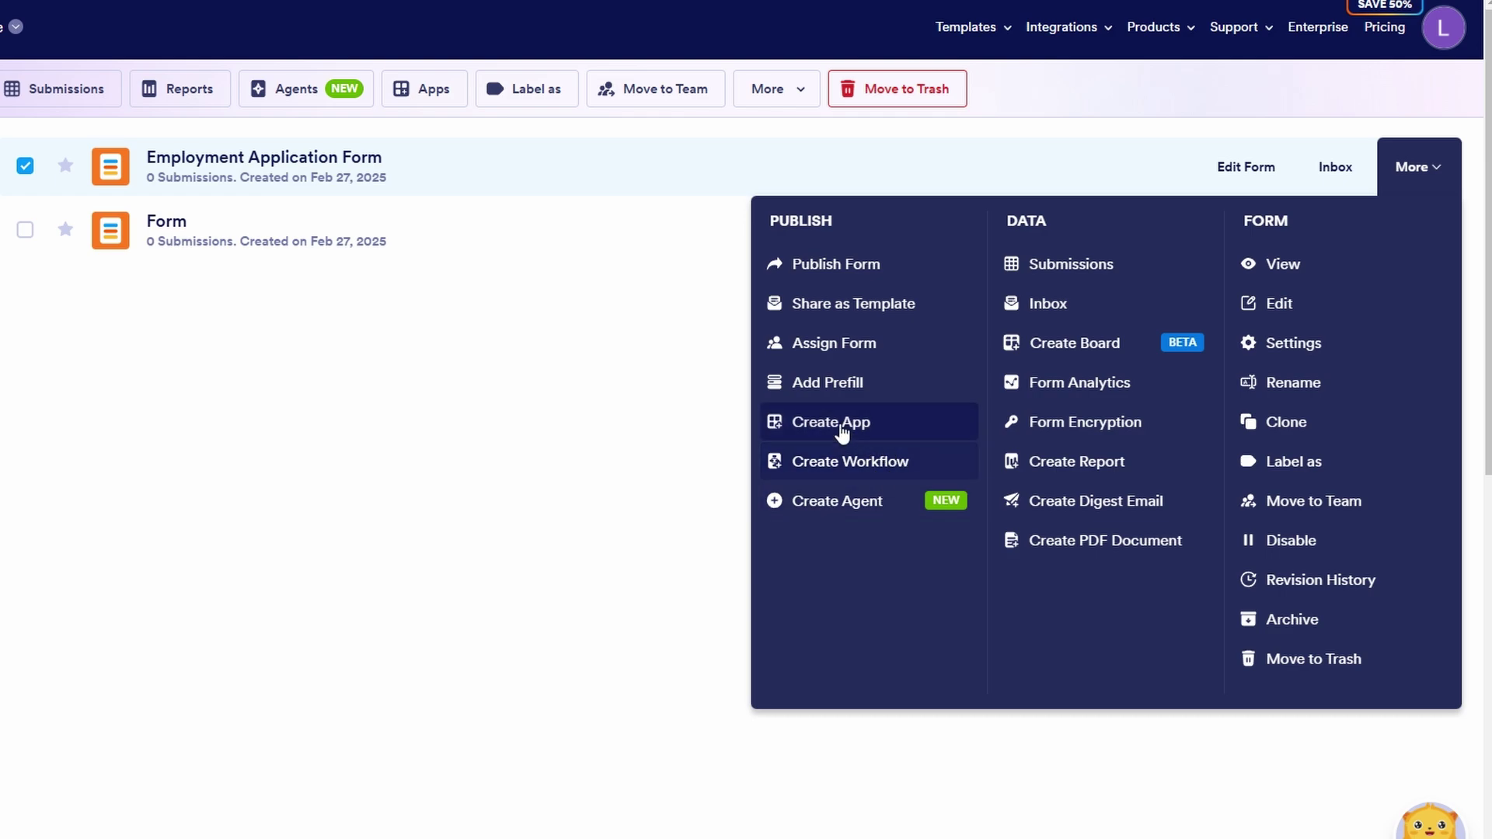
pyautogui.click(464, 360)
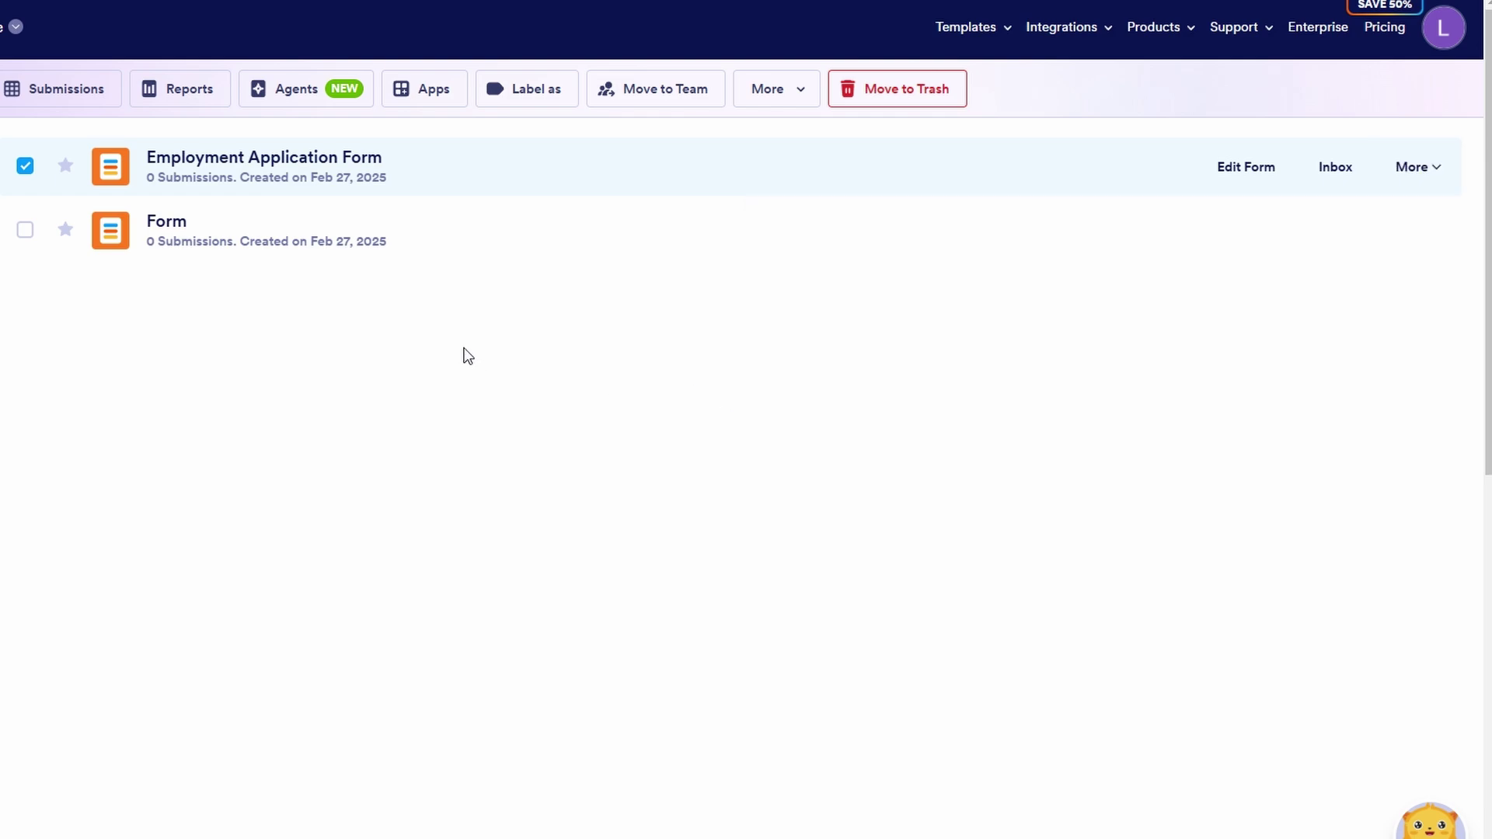